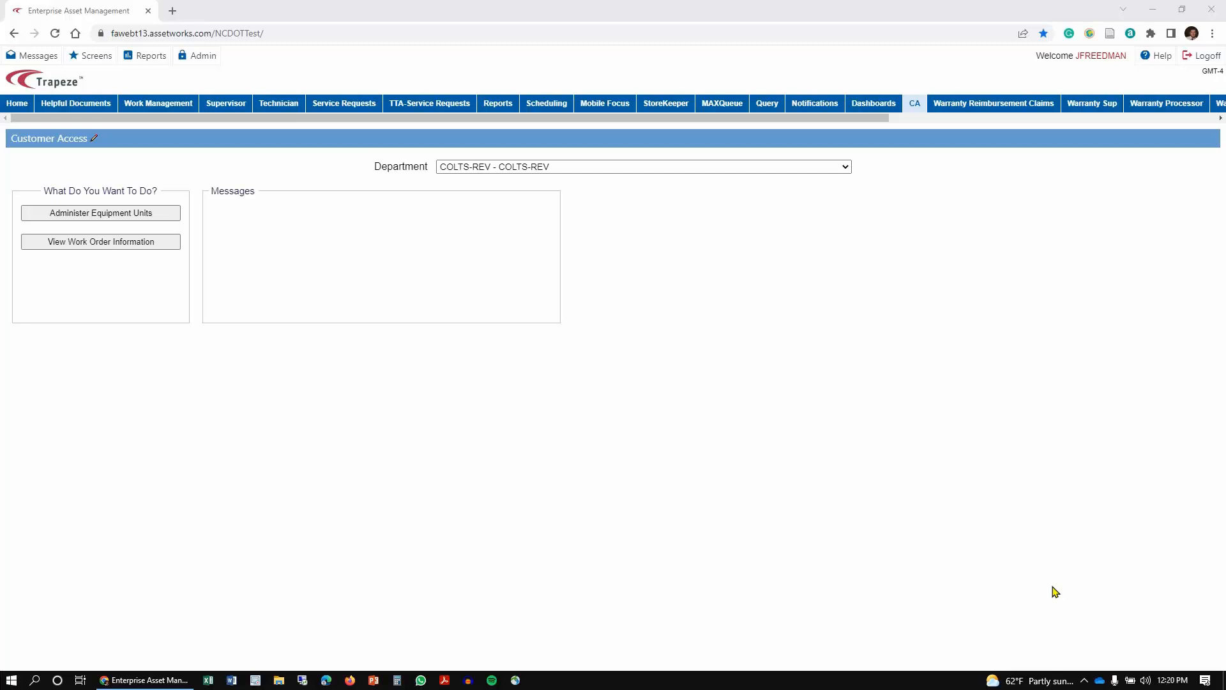
Step: Open the Administer Equipment Units page and go to meter readings entry for the department's units
left_click(924, 102)
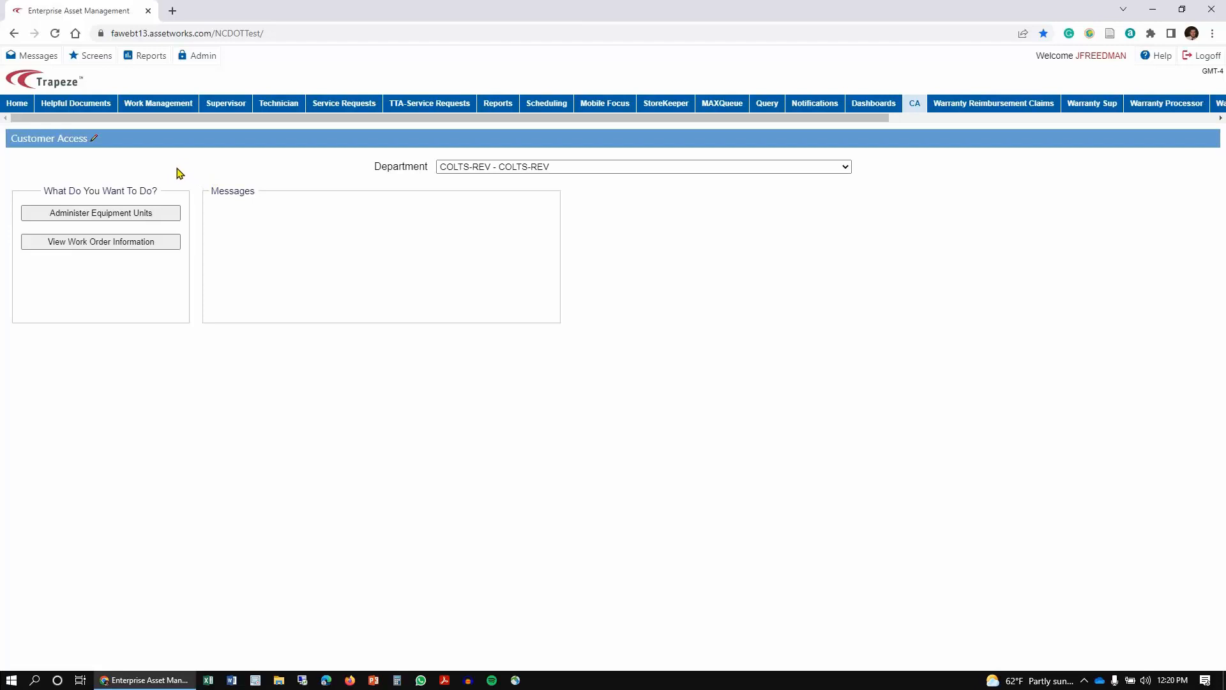
left_click(153, 217)
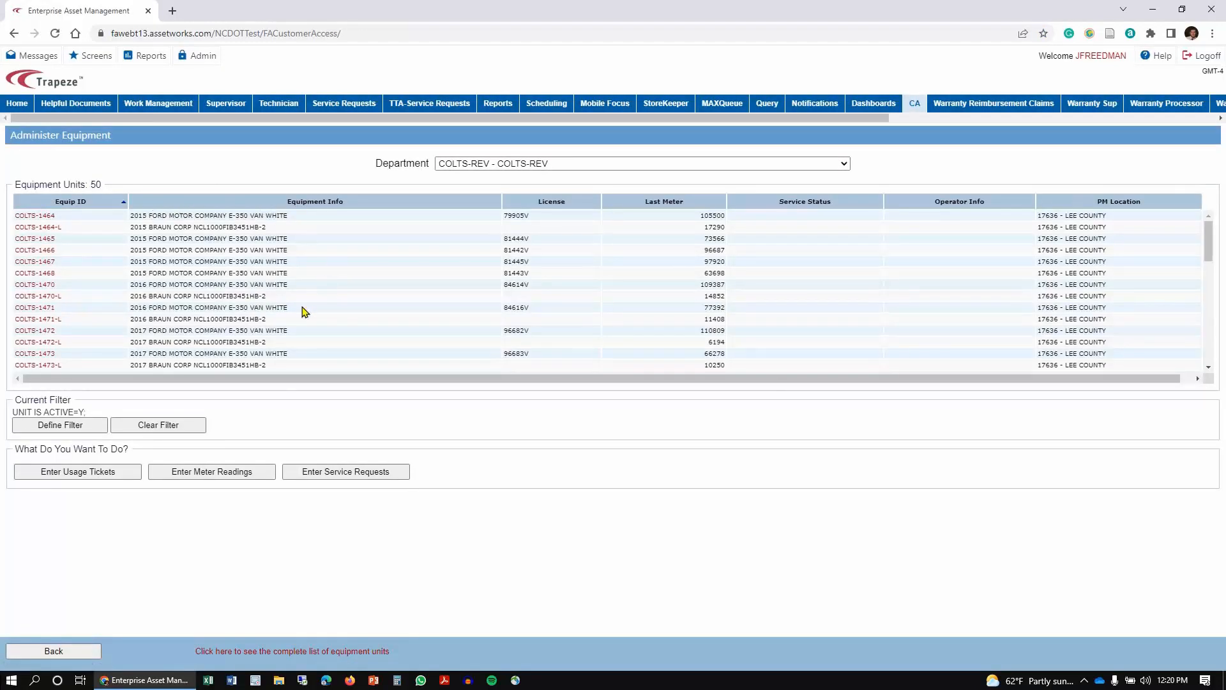
left_click(247, 473)
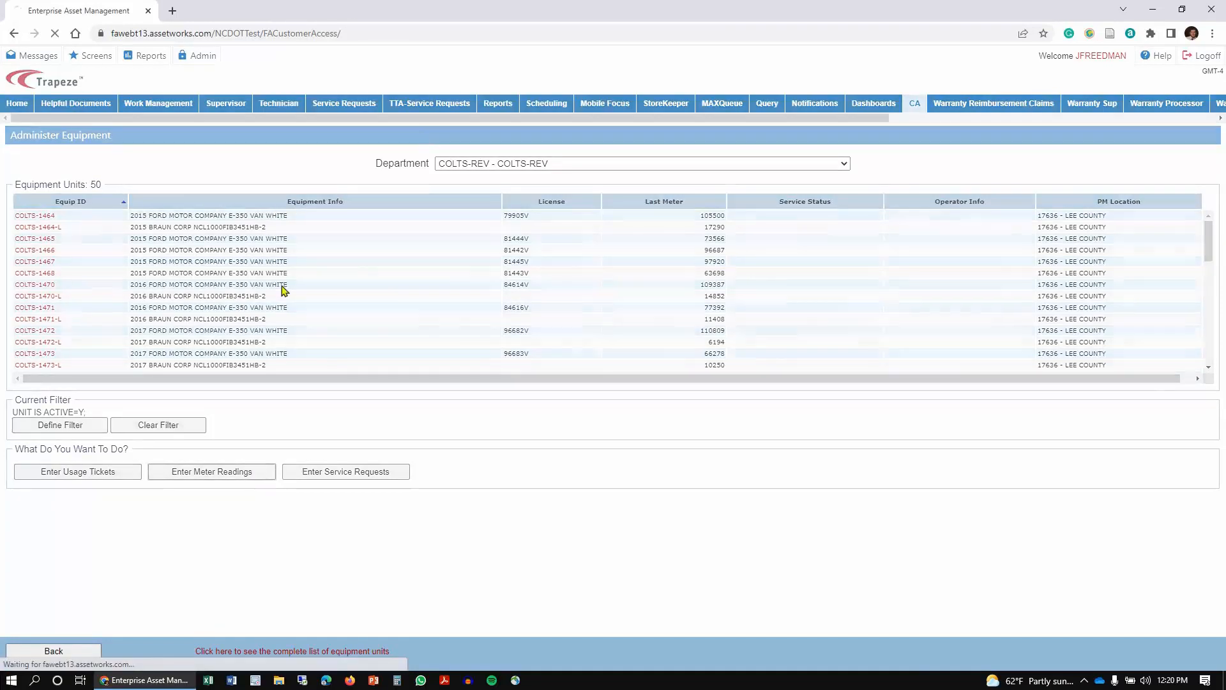
left_click(195, 199)
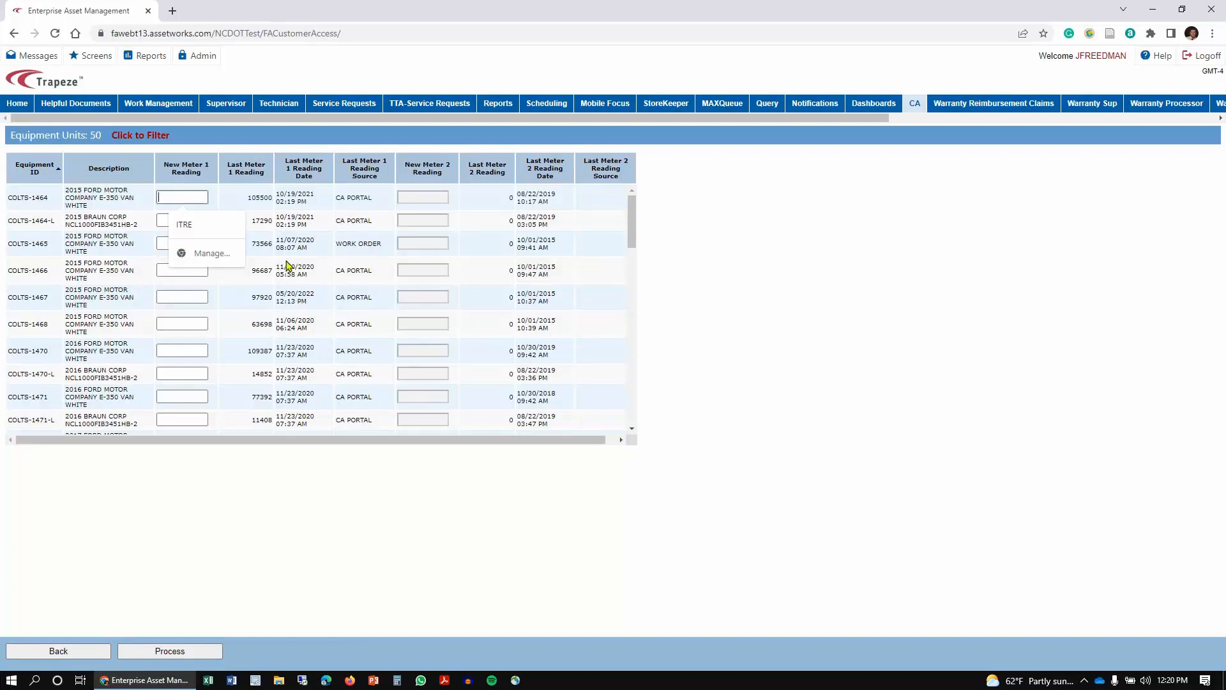
Step: Enter a new meter 1 reading of 75000 for unit COLTS-1465 and process the readings
scroll(236, 258, "down", 1)
scroll(237, 268, "up", 1)
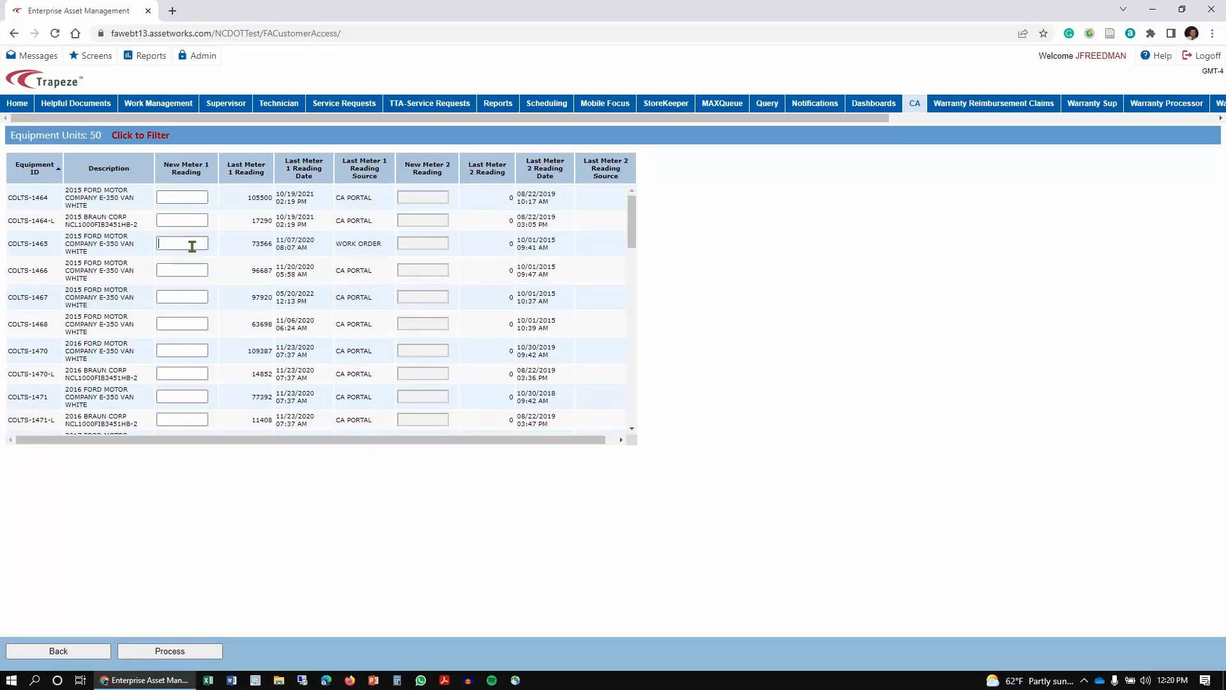
left_click(192, 247)
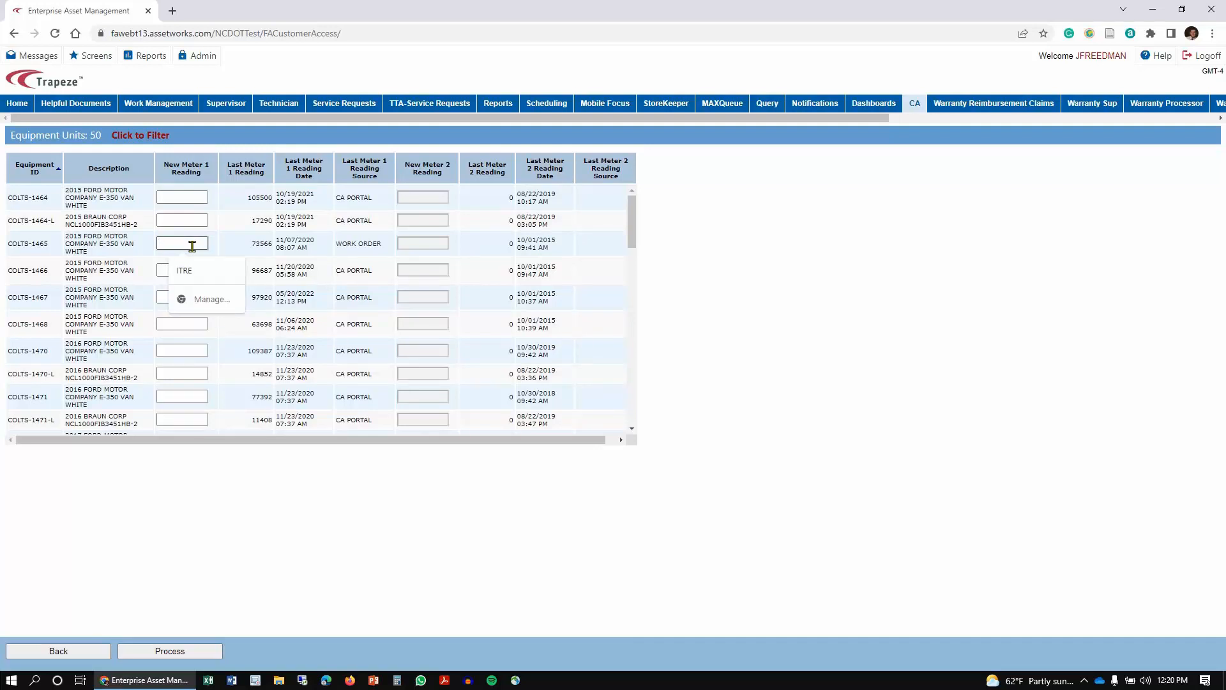
type("73")
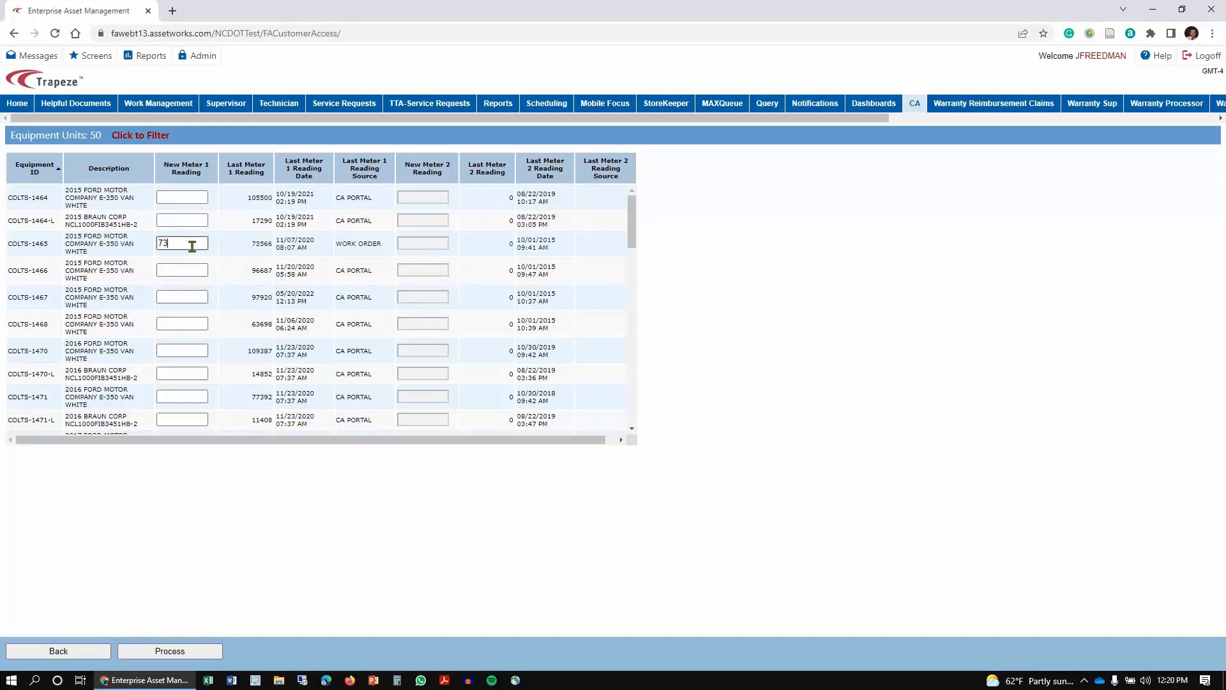
key("BackSpace")
type("5000")
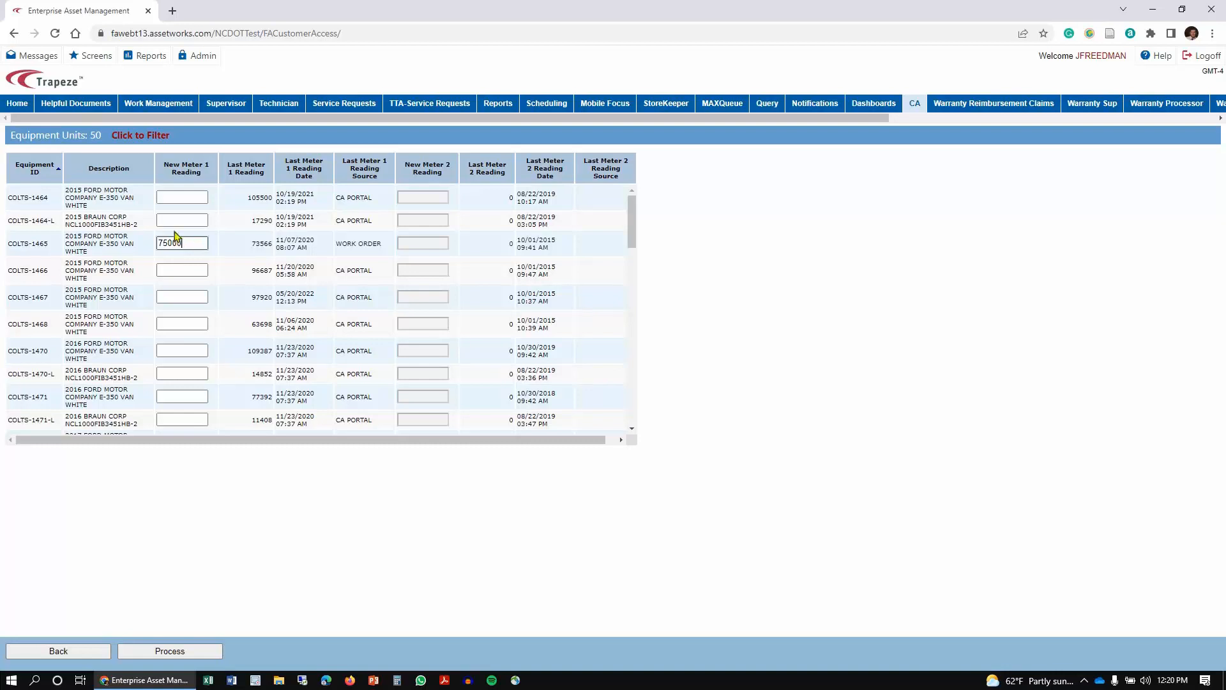
left_click(198, 656)
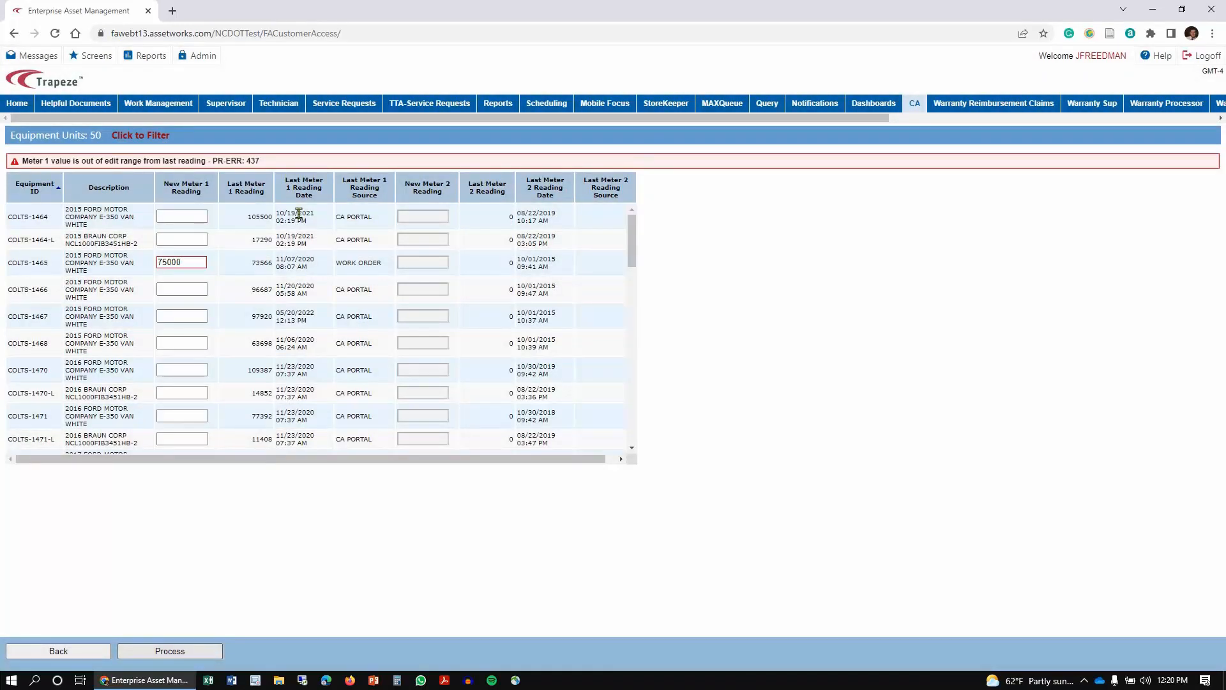
Step: Select the error message text and clear the meter 1 reading entered for COLTS-1465
left_click_drag(269, 162, 9, 164)
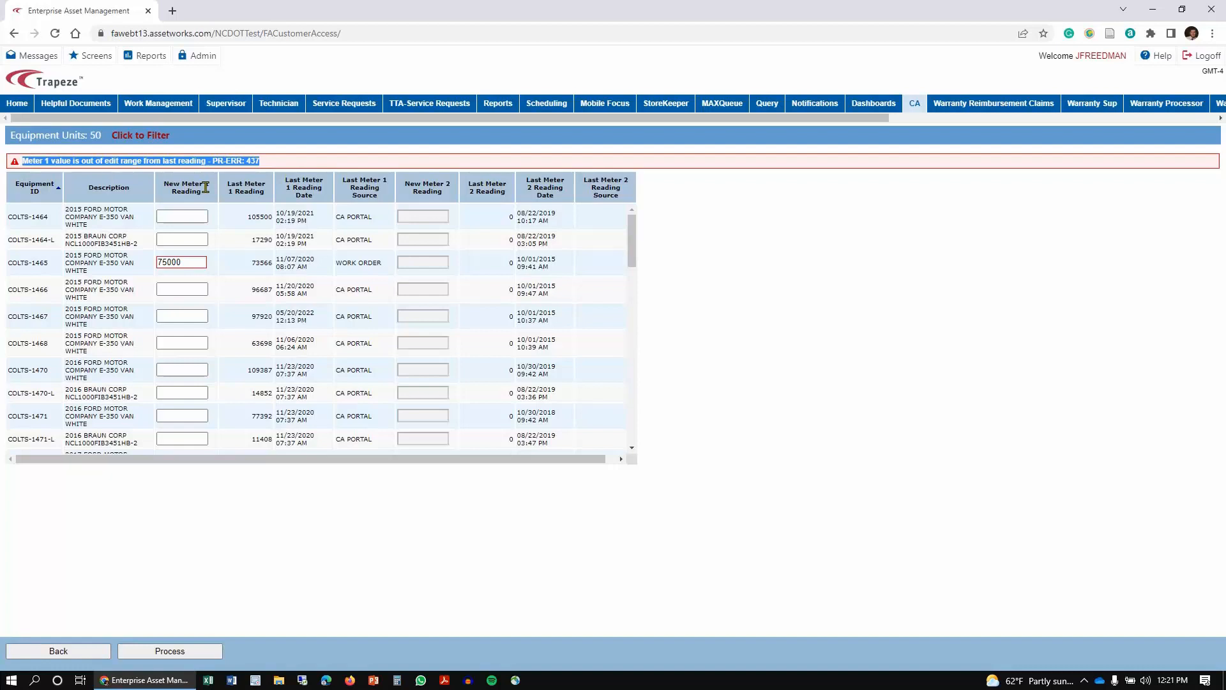
left_click(89, 253)
key("Tab")
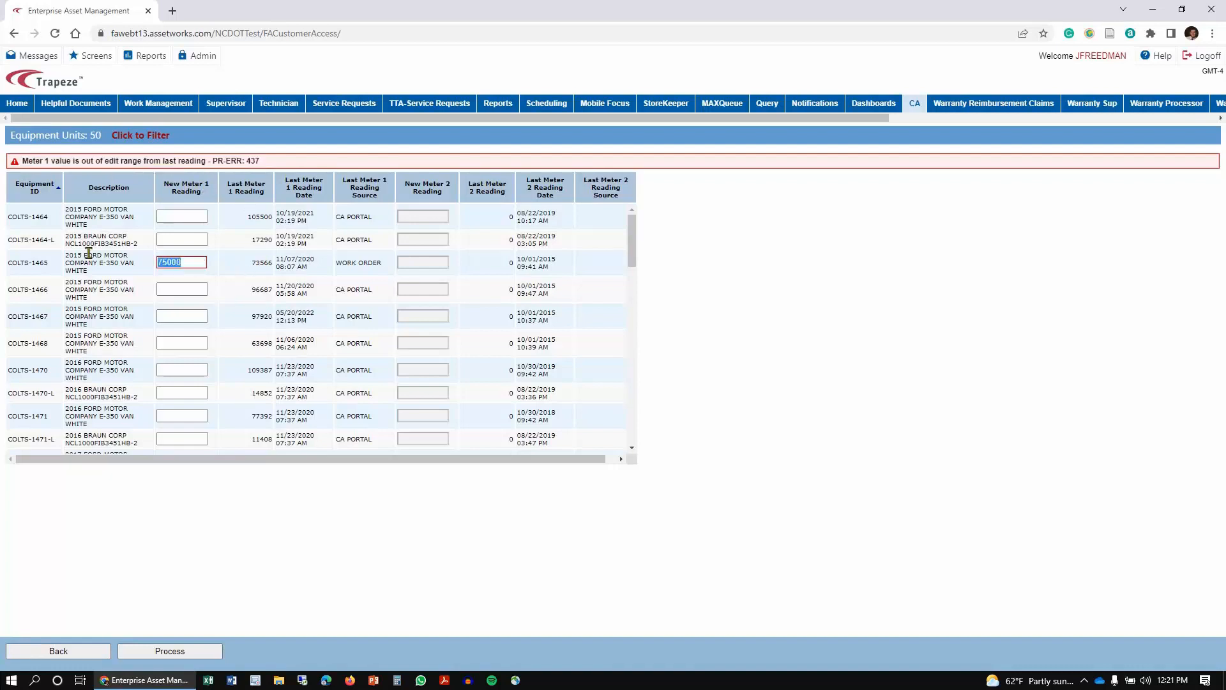
key("BackSpace")
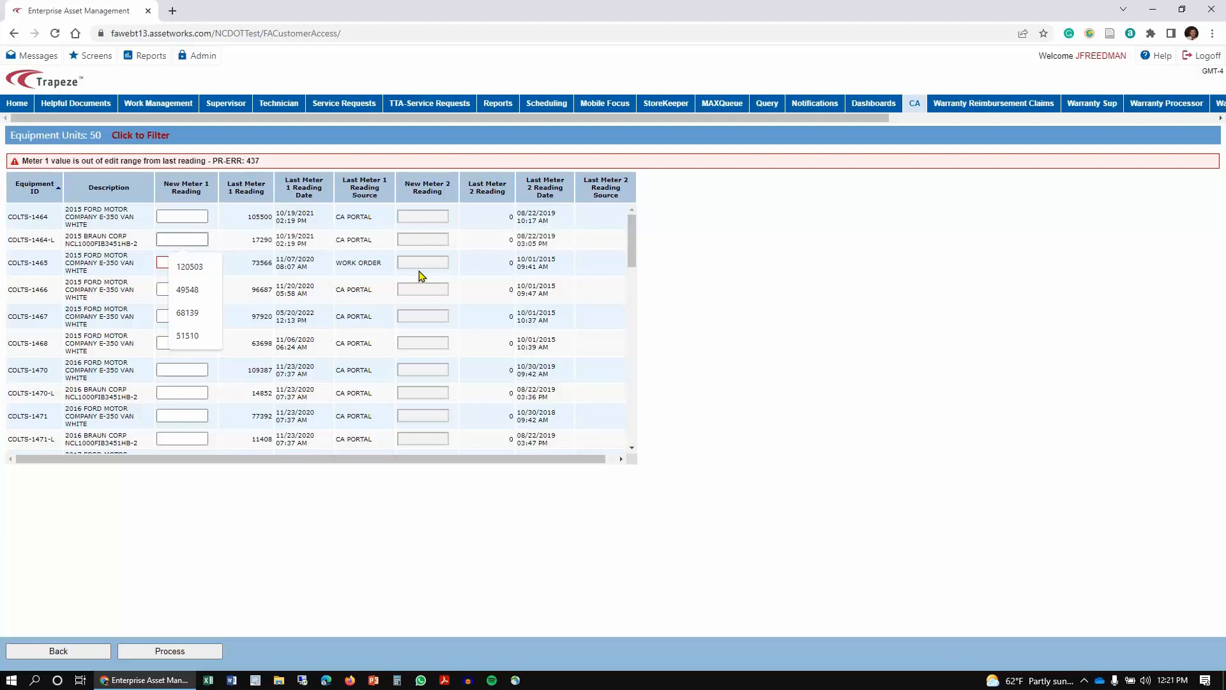
Step: Enter a new meter 1 reading of 19000 for unit COLTS-1464-L, process it, and select the error message
type("17")
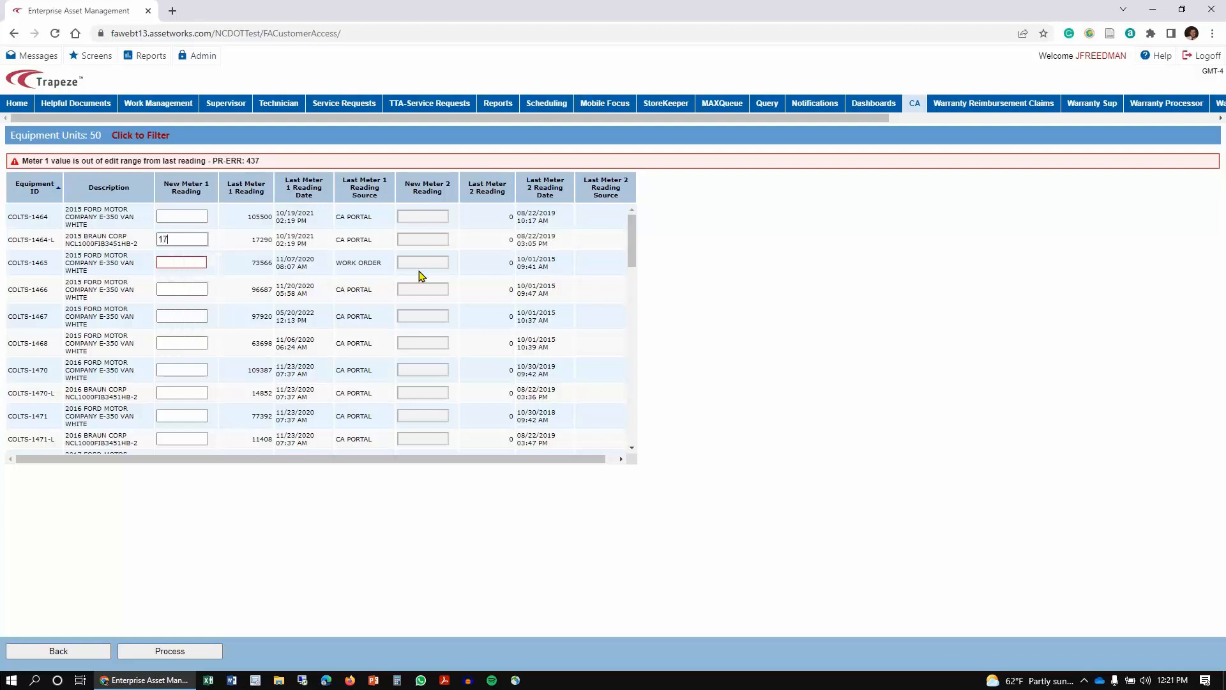
key("BackSpace")
type("9000")
left_click(178, 651)
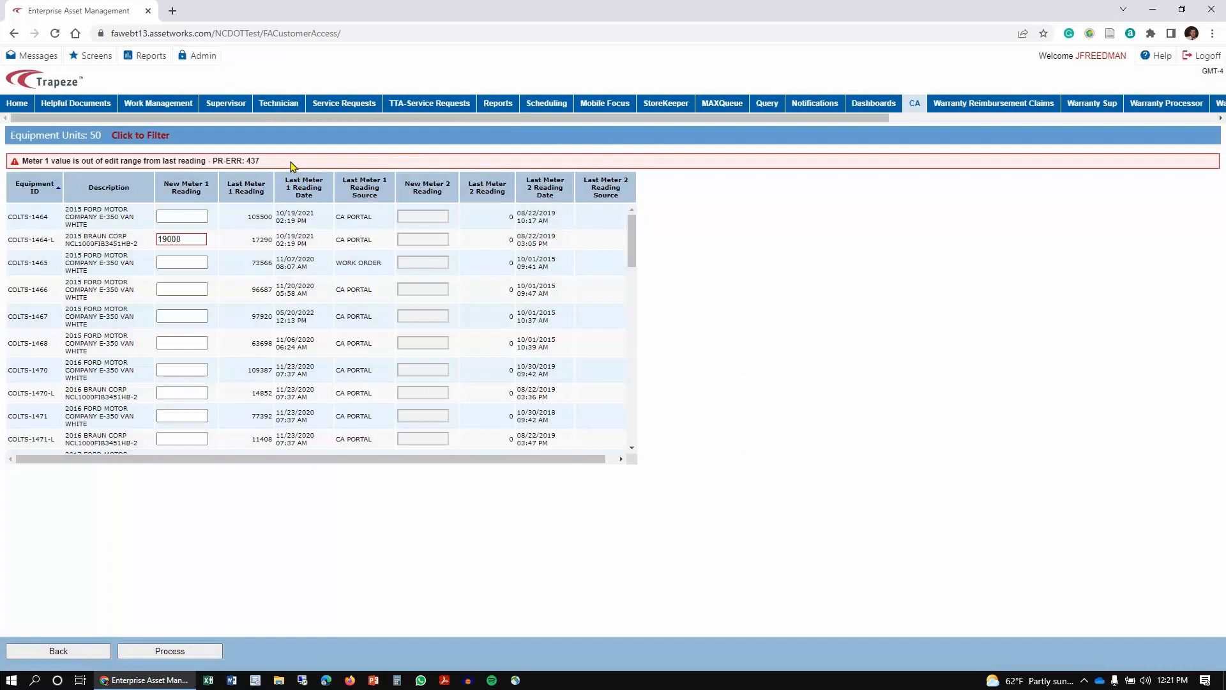
left_click_drag(290, 162, 3, 158)
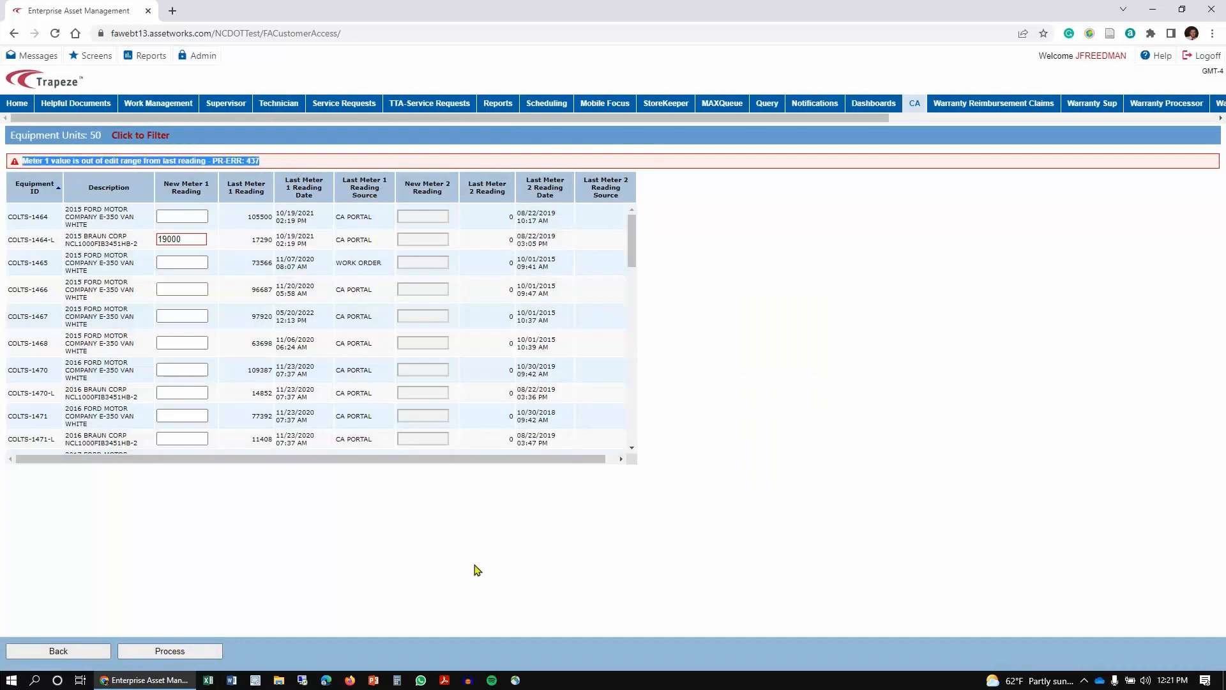
left_click(464, 509)
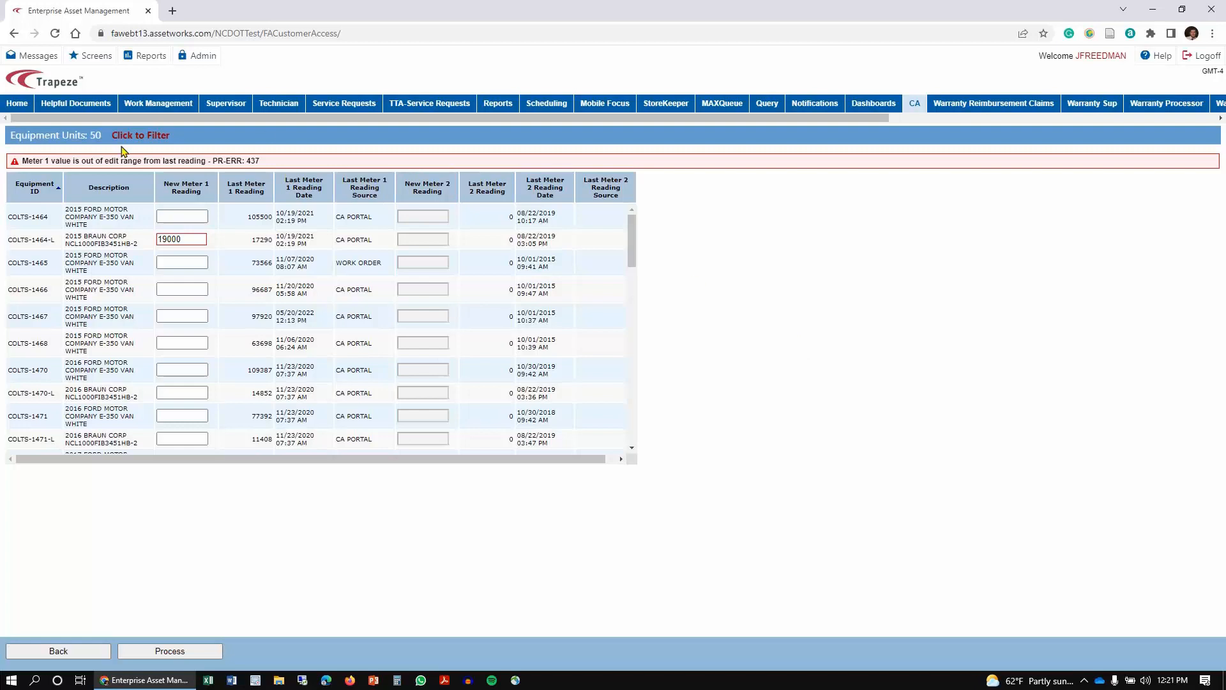
Step: Open the Fleet Equipment screen from the favorite screens and maximize its window
left_click(89, 59)
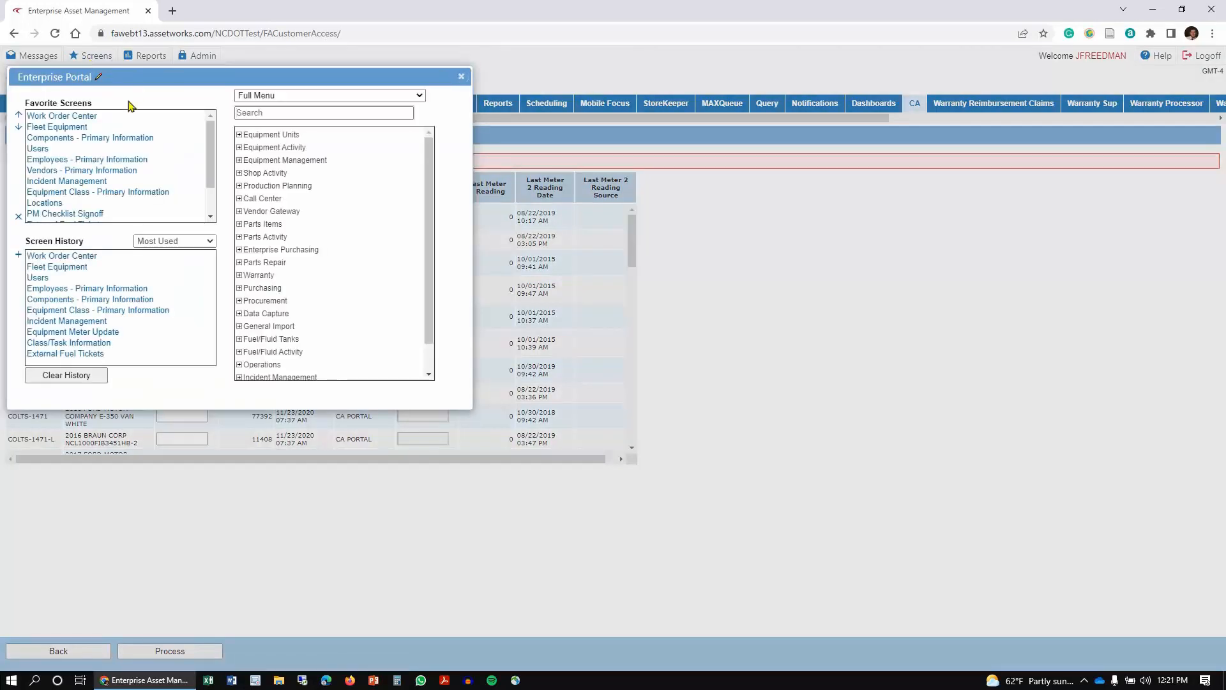
left_click(73, 128)
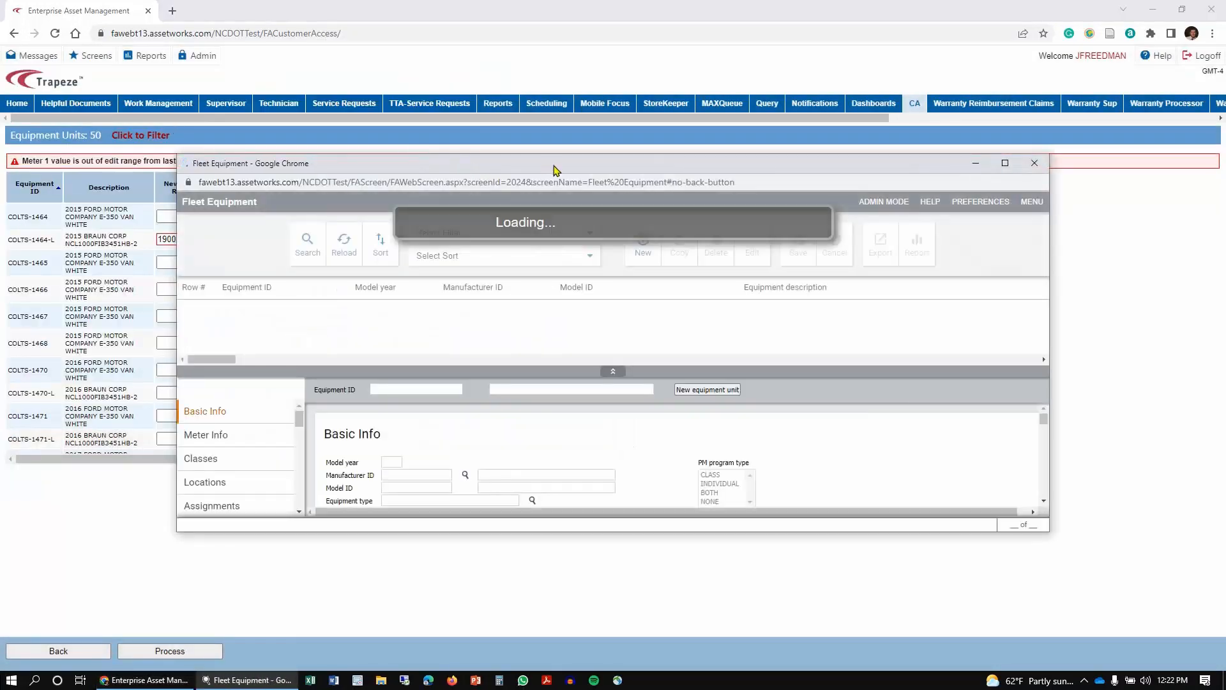
left_click_drag(554, 169, 548, 5)
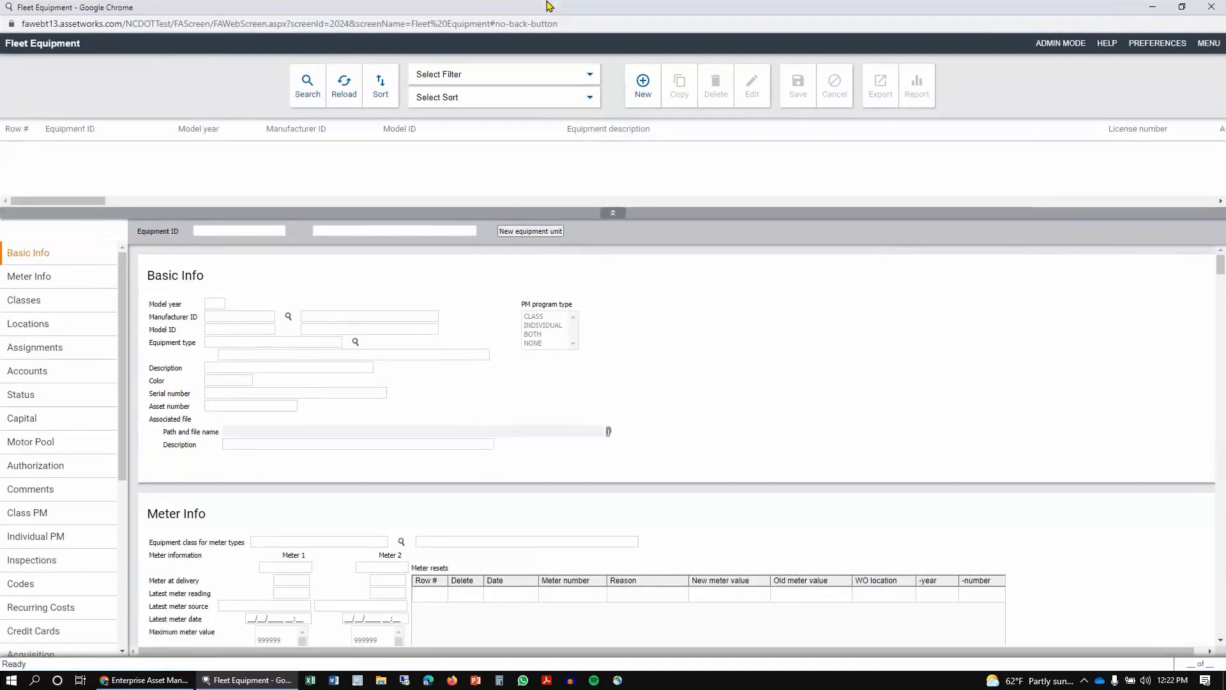
Step: Set a search filter with Equipment ID COLT% and life cycle status code A
left_click(304, 93)
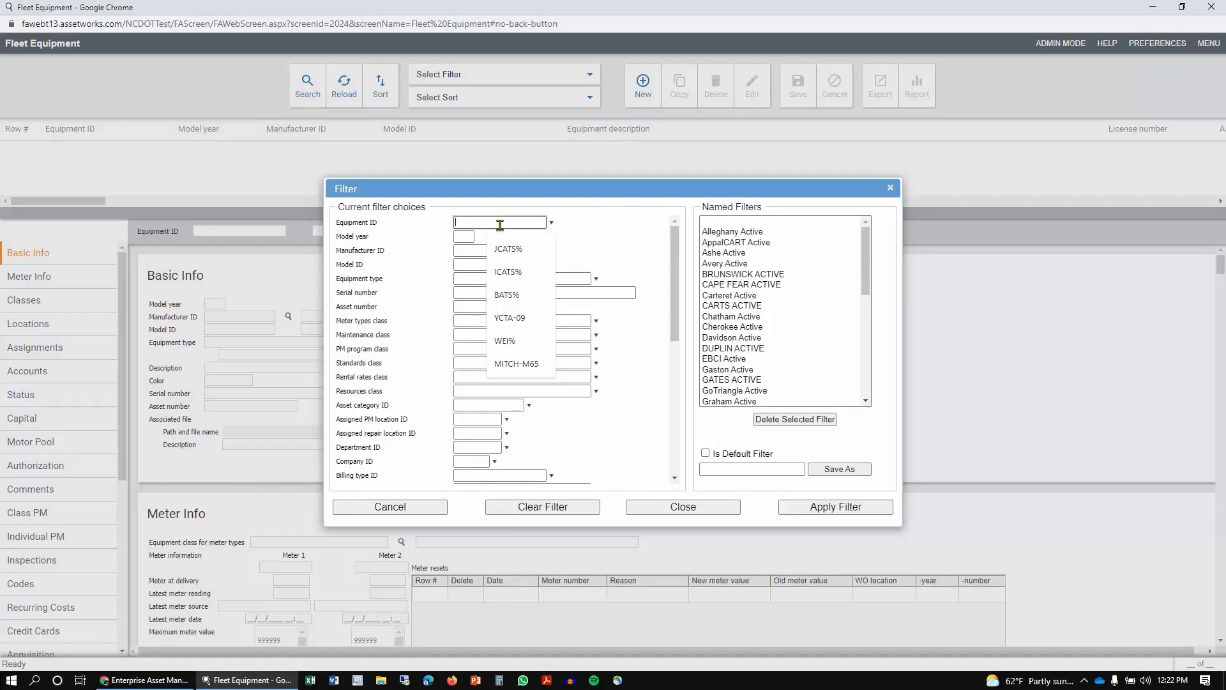
type("COLT%")
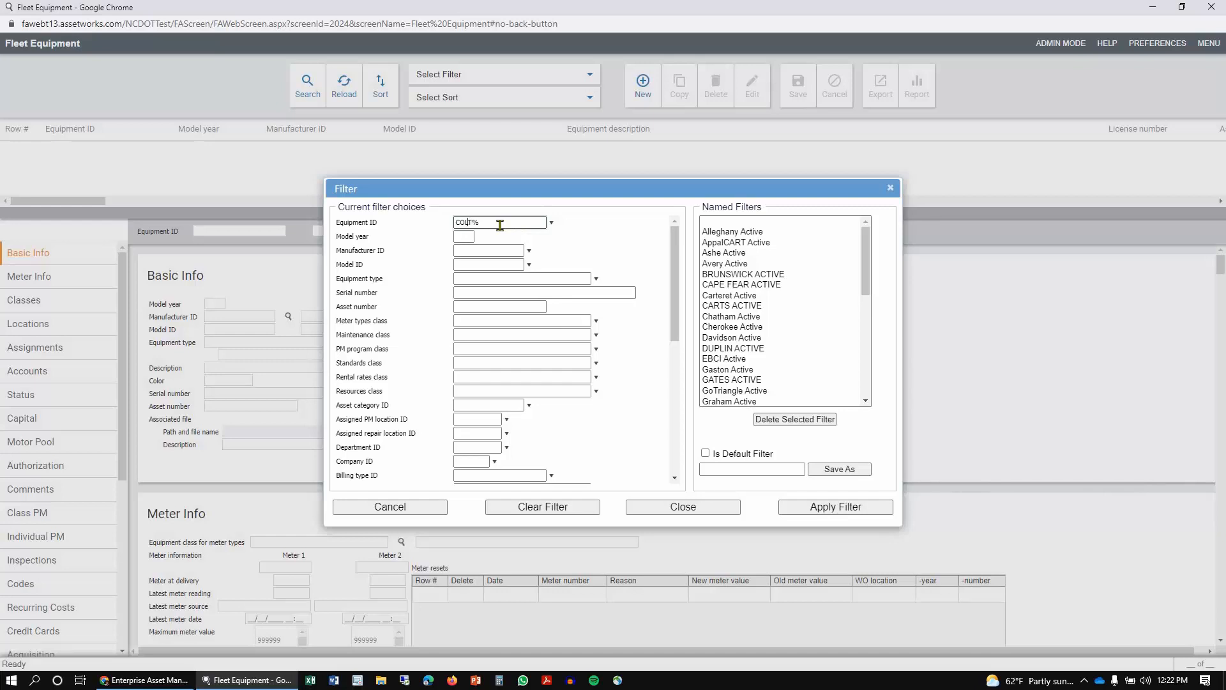
scroll(511, 300, "down", 4)
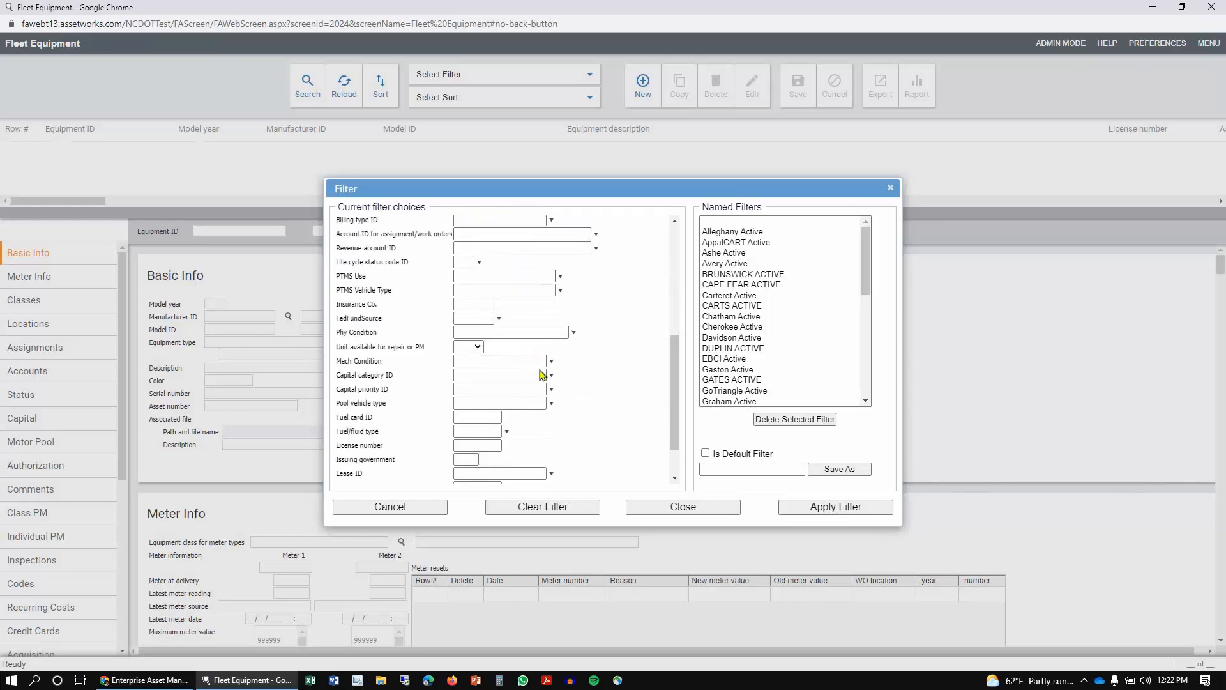
left_click(468, 263)
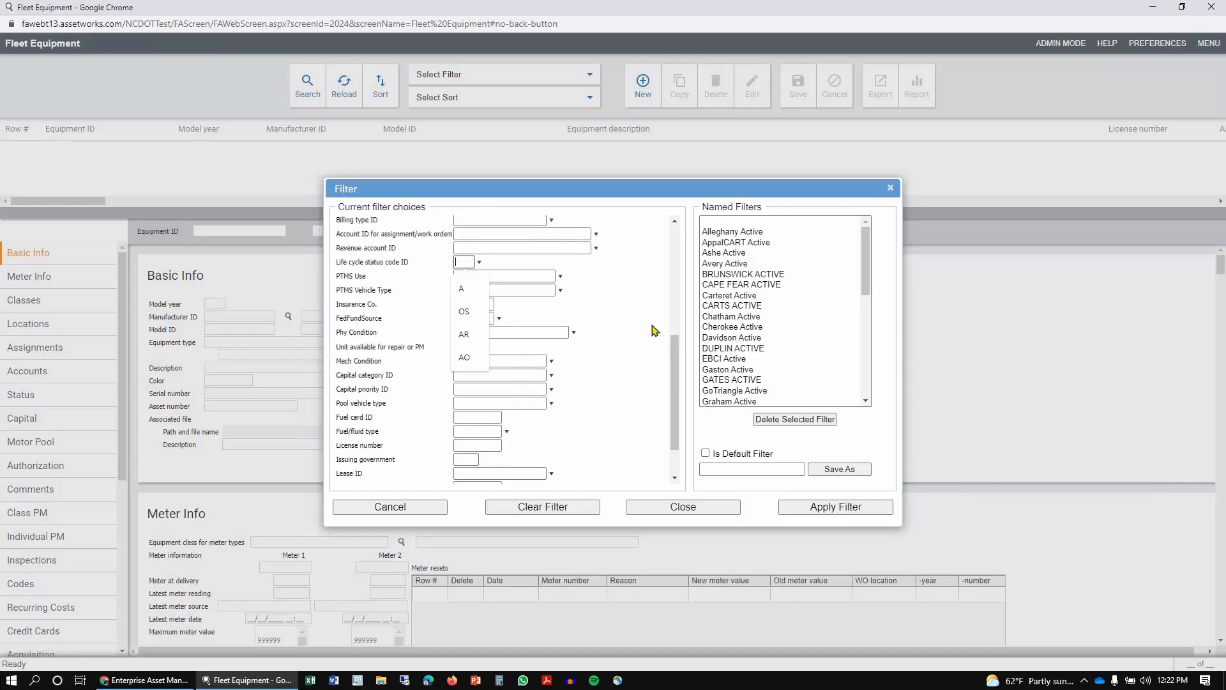
type("A")
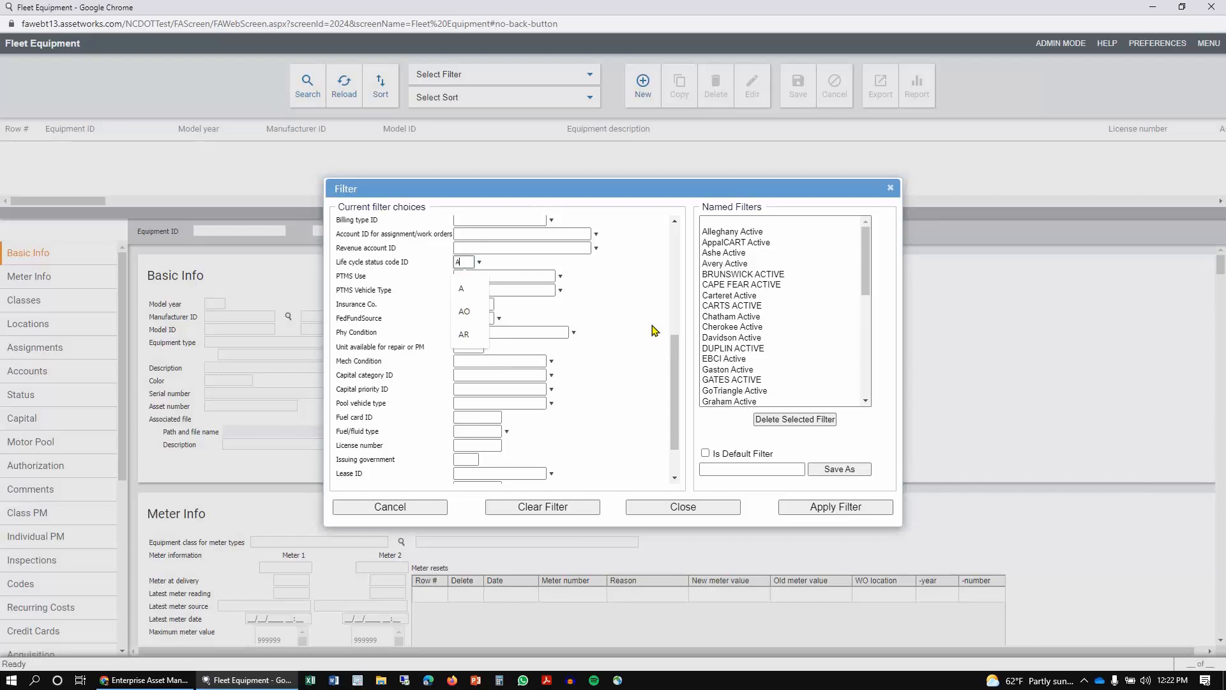
Step: Save the filter as Lee Active and apply it to list the equipment
left_click(775, 469)
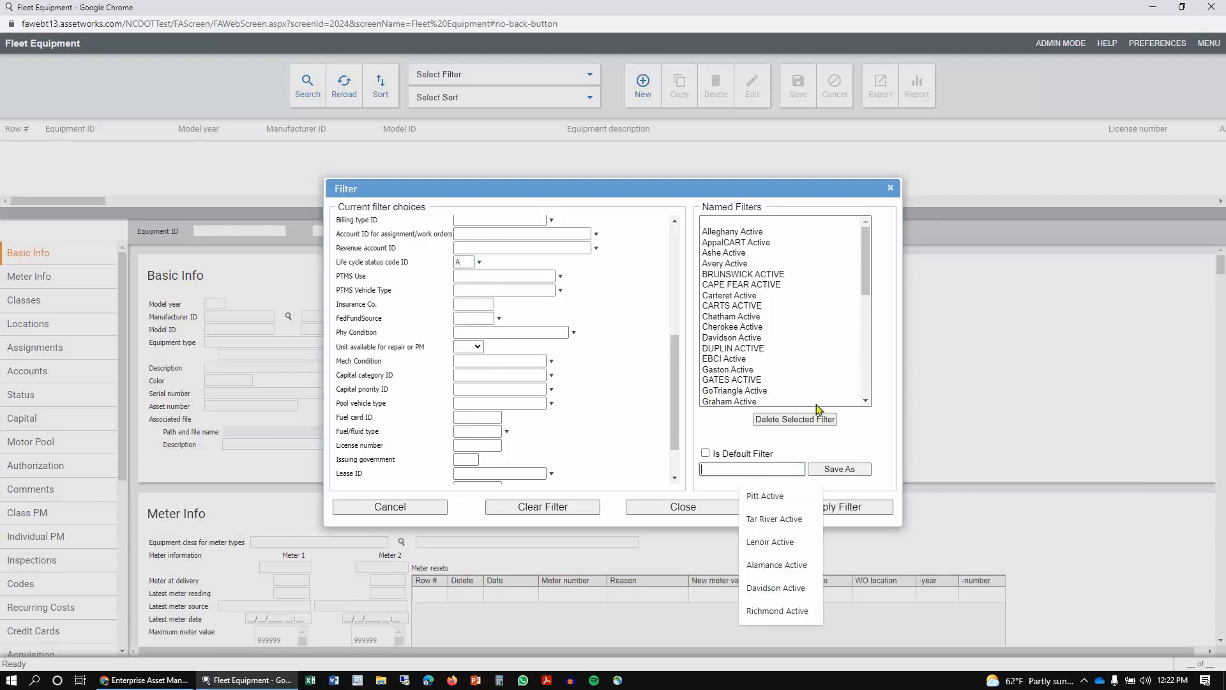
type("LeeActive")
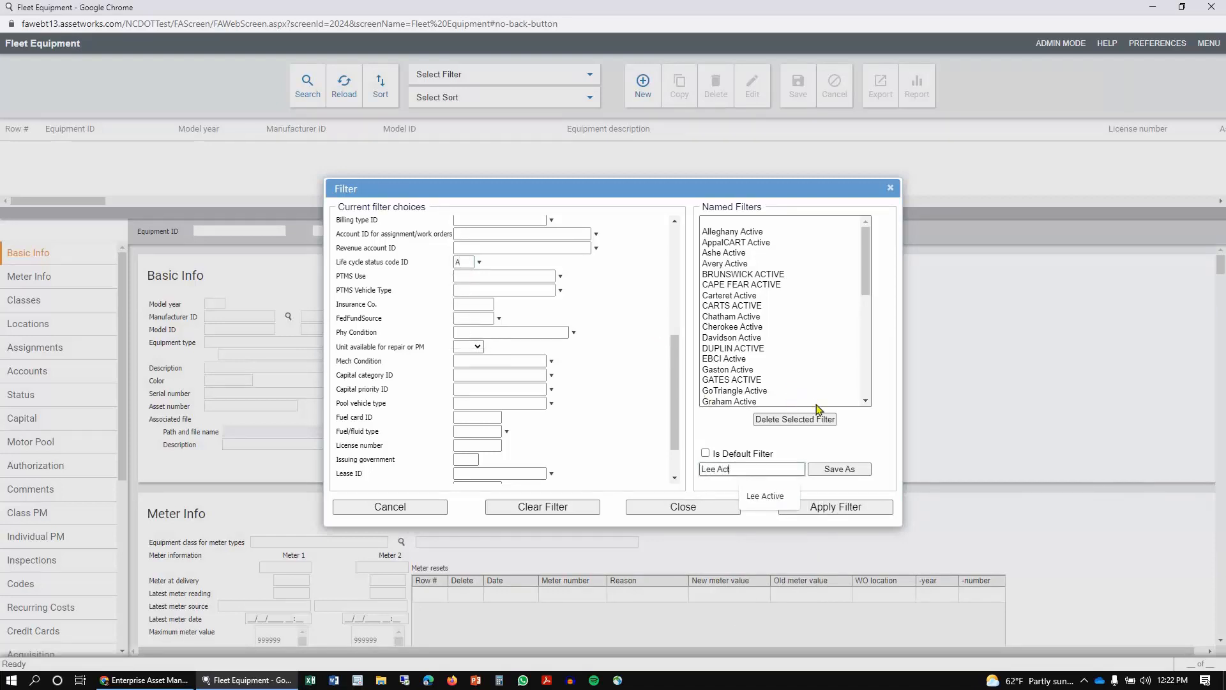
left_click(843, 470)
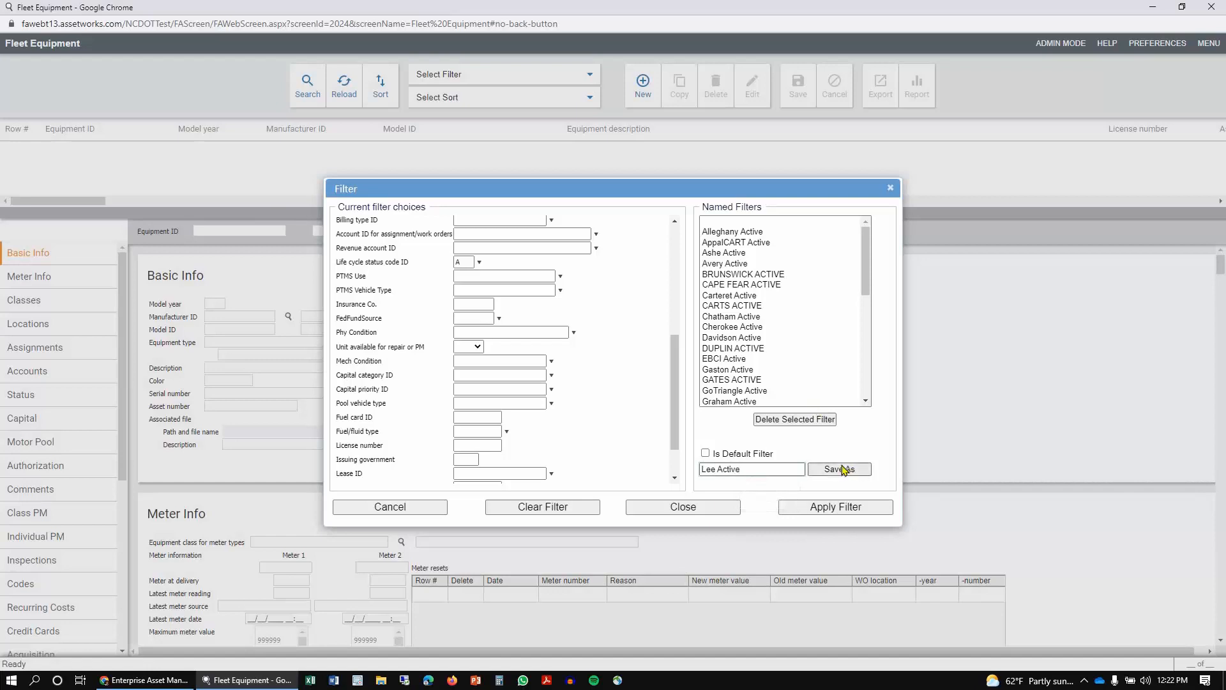
left_click(843, 511)
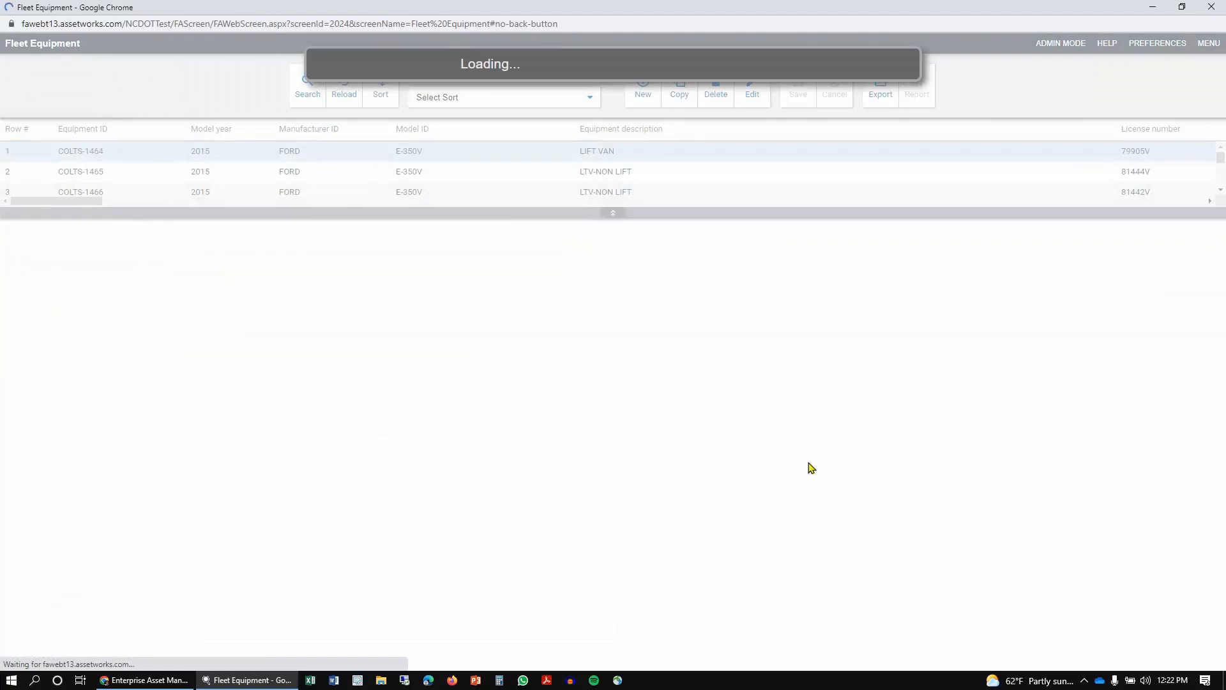
left_click_drag(529, 212, 541, 292)
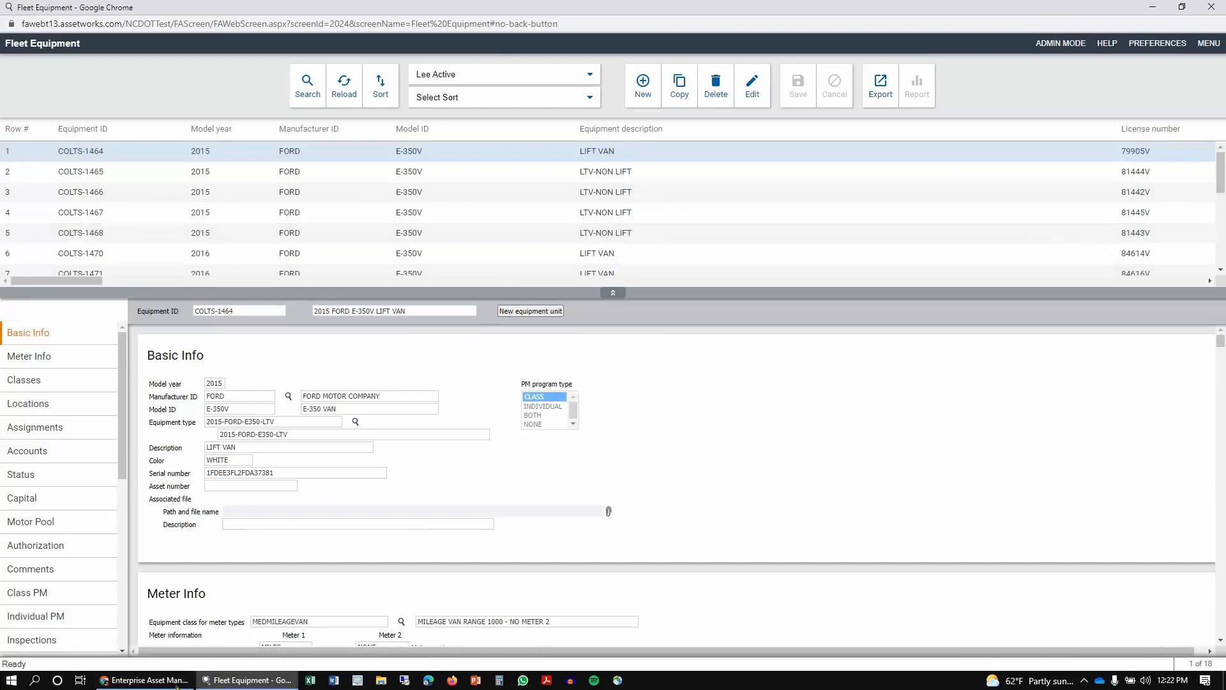
Step: Compare with the meter readings window, then scroll COLTS-1464's record to its Meter Info section
mouse_move(167, 684)
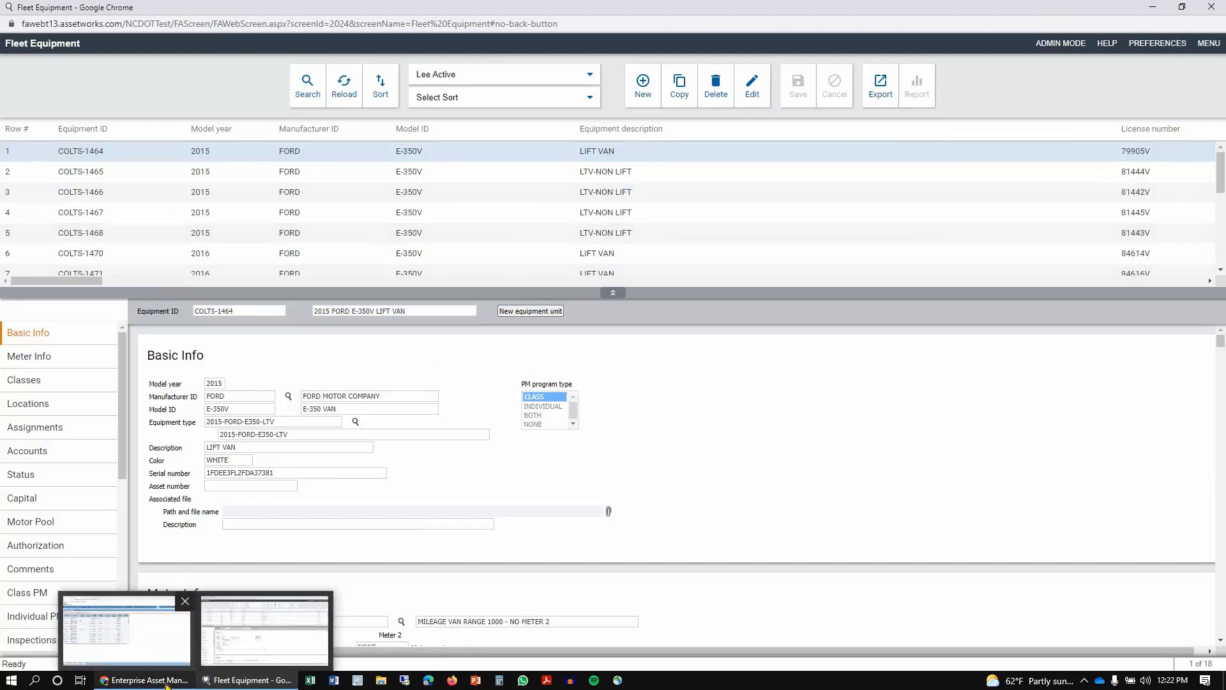
left_click(168, 684)
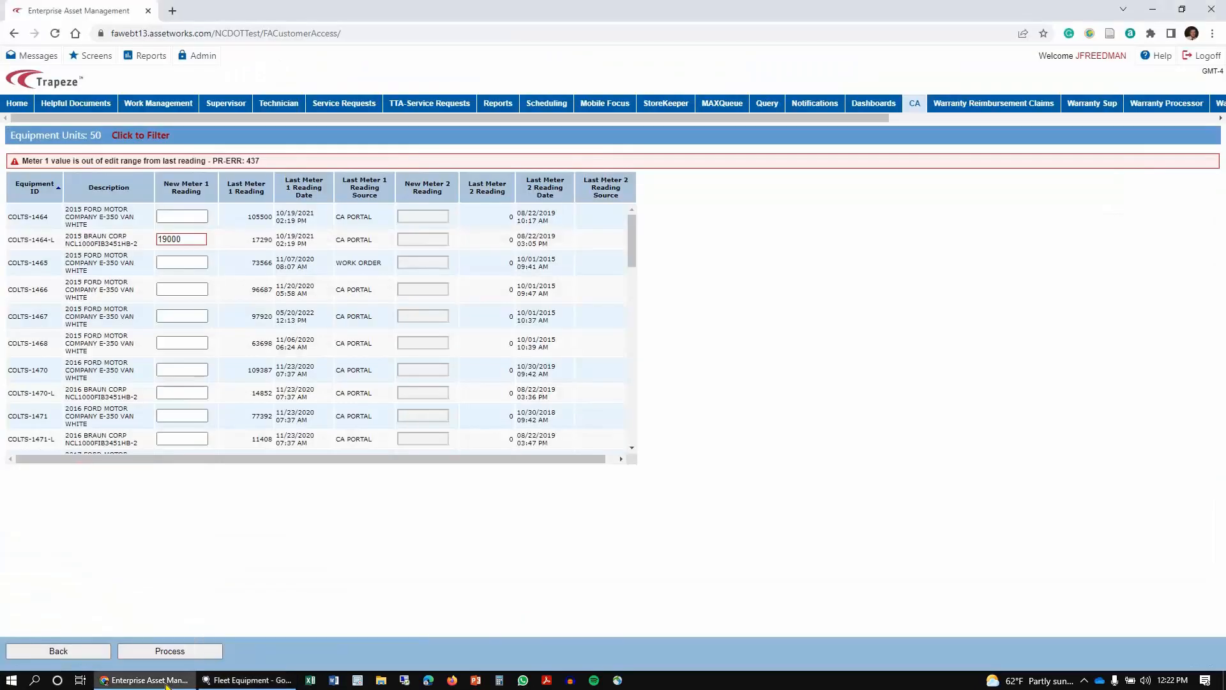
left_click(230, 681)
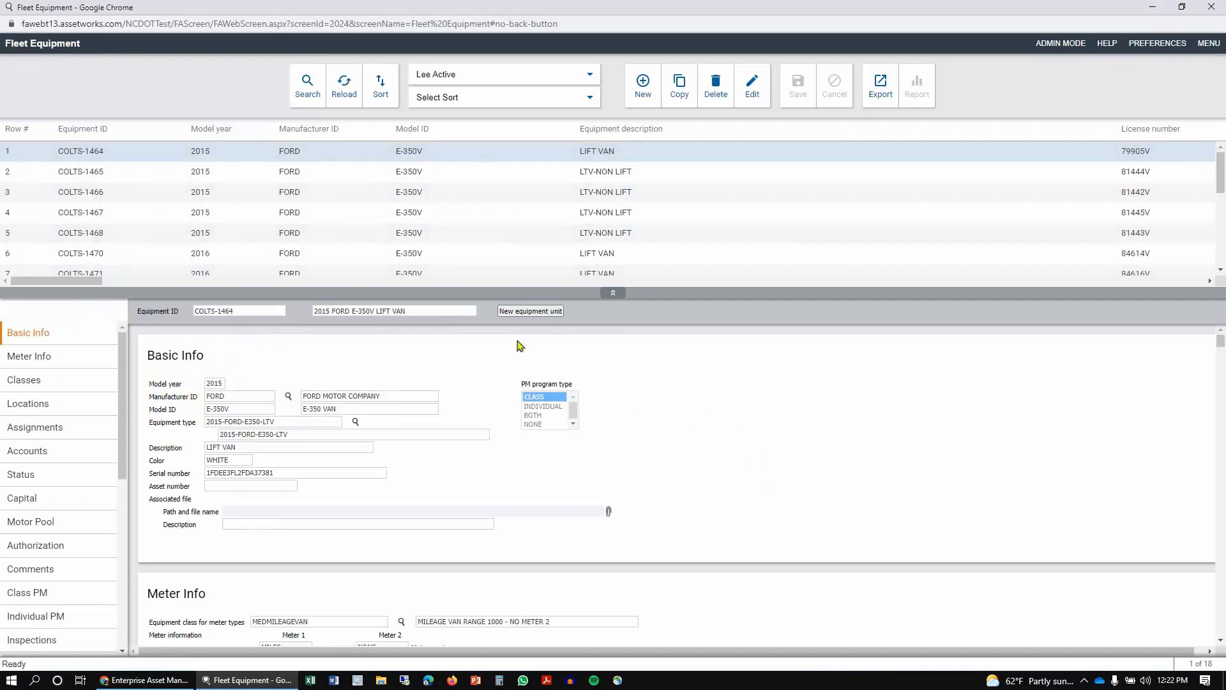
left_click_drag(475, 292, 481, 240)
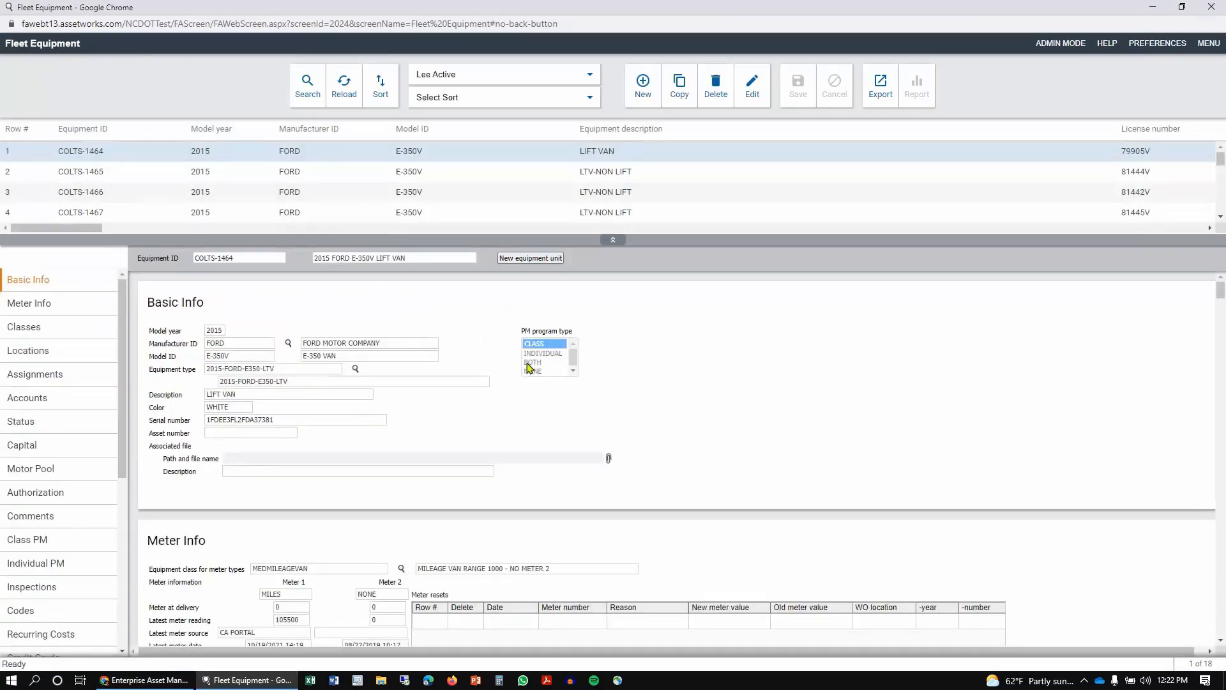
scroll(470, 474, "down", 3)
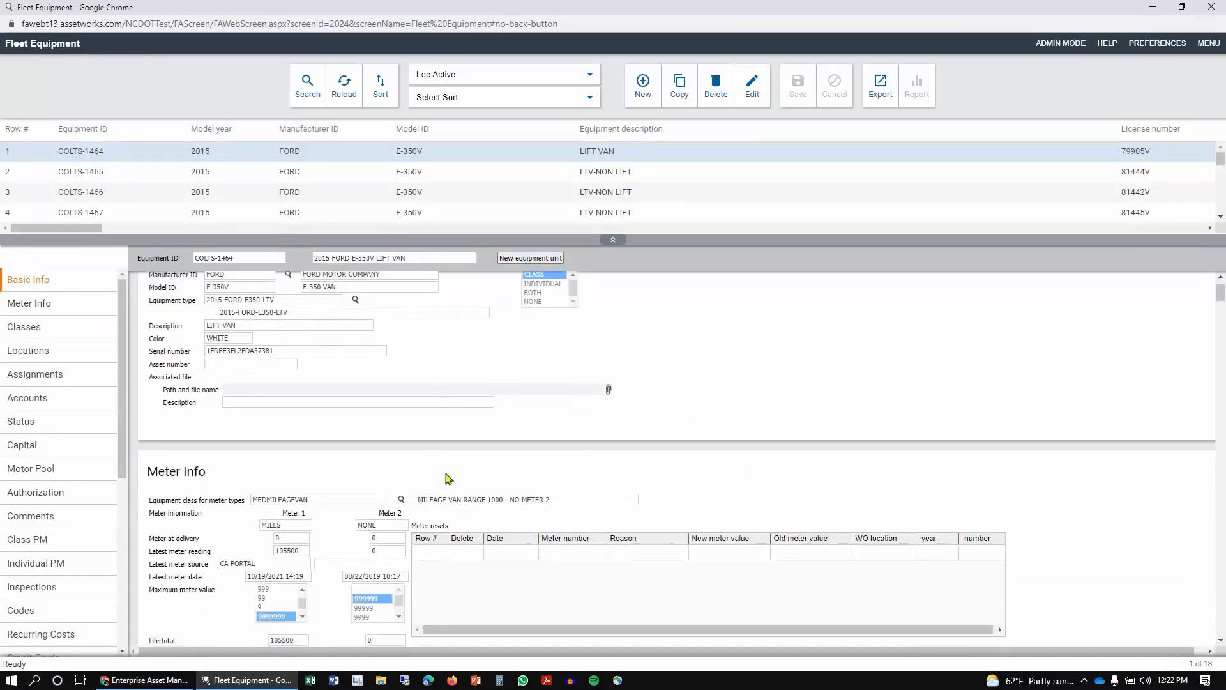
scroll(447, 477, "down", 2)
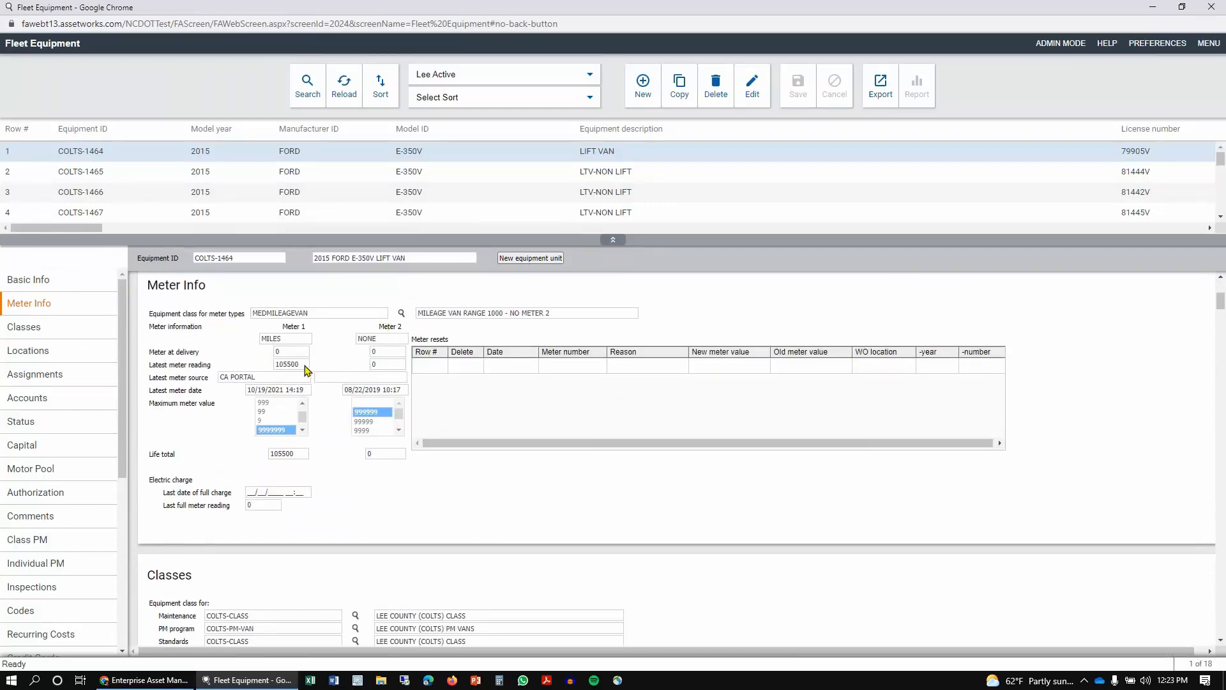
Step: Edit COLTS-1464's meter info, setting the latest meter 1 reading and the life total to 115500, and save
left_click_drag(303, 366, 261, 366)
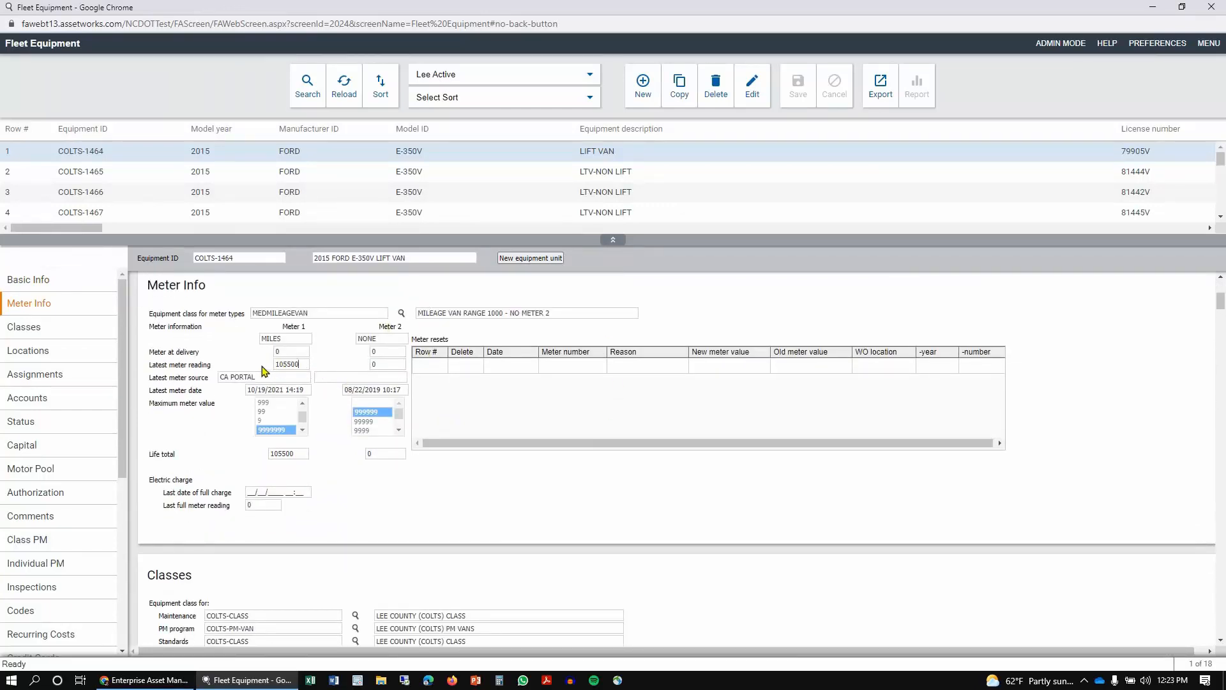
double_click(265, 454)
left_click_drag(308, 314, 240, 325)
left_click(490, 316)
left_click(753, 94)
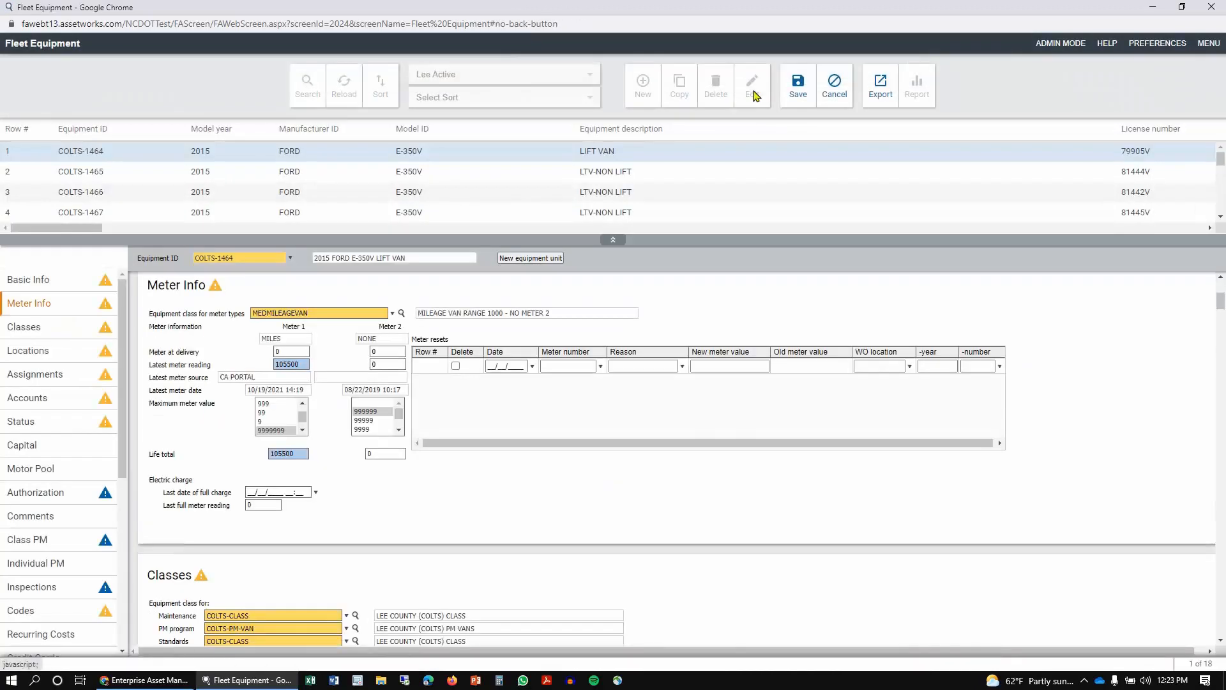
double_click(300, 365)
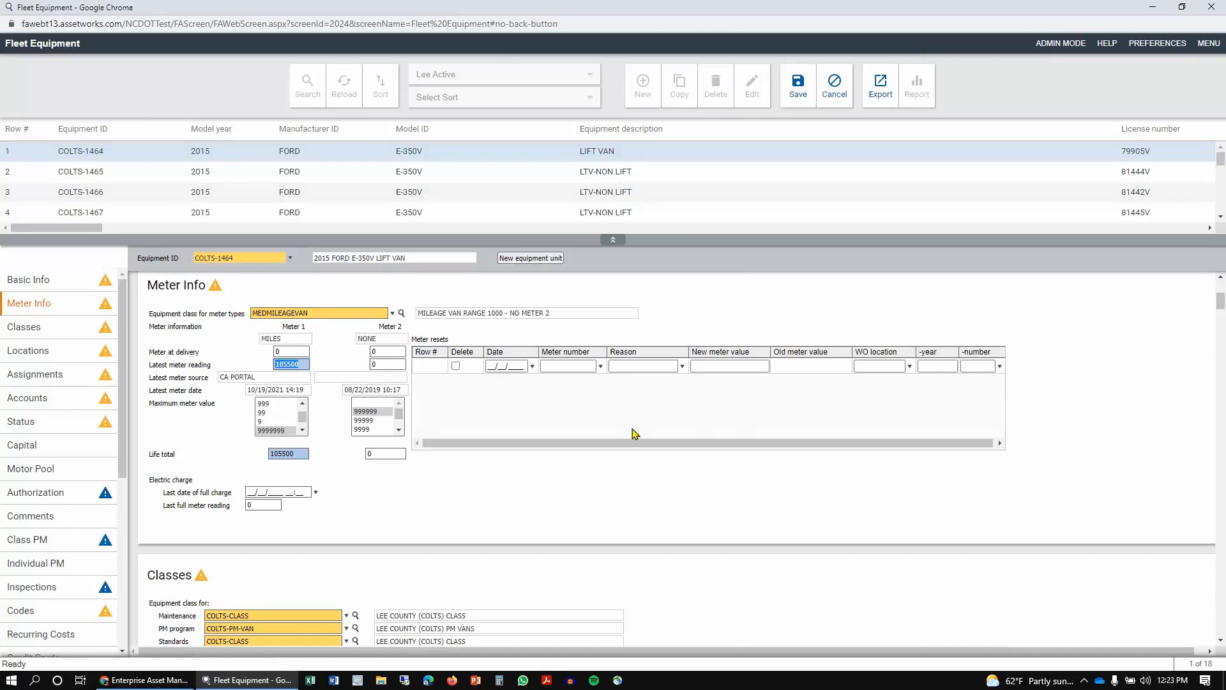
type("115500")
left_click(298, 454)
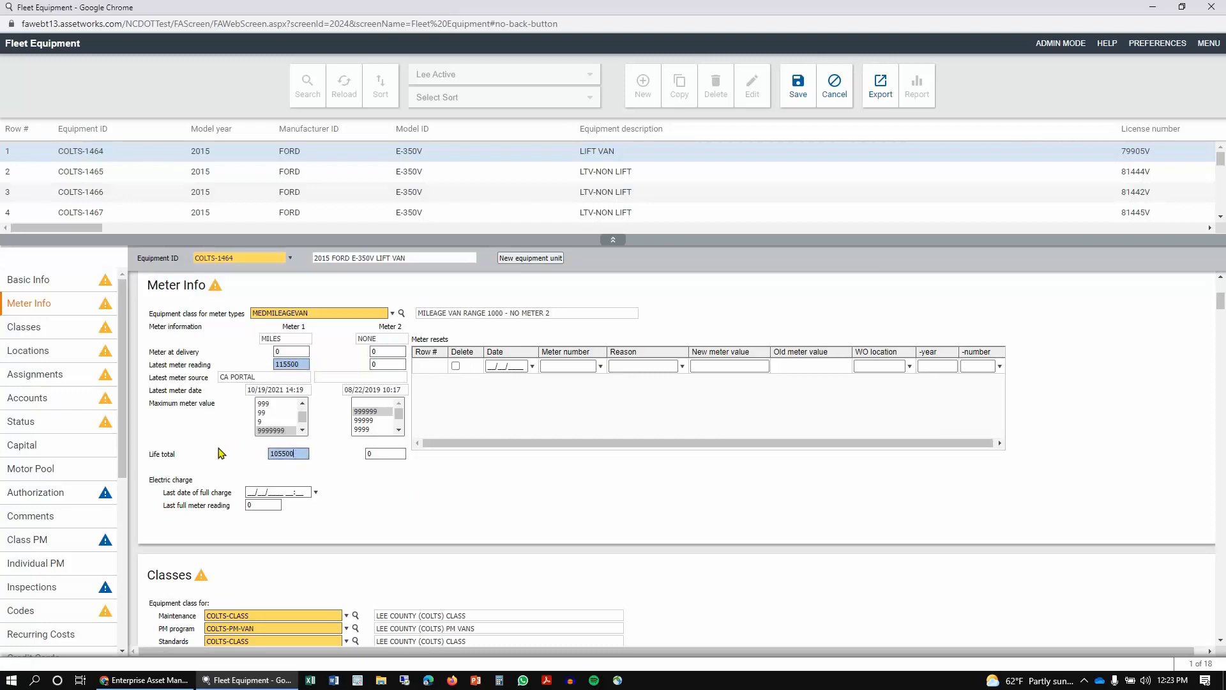
type("115500")
left_click(797, 89)
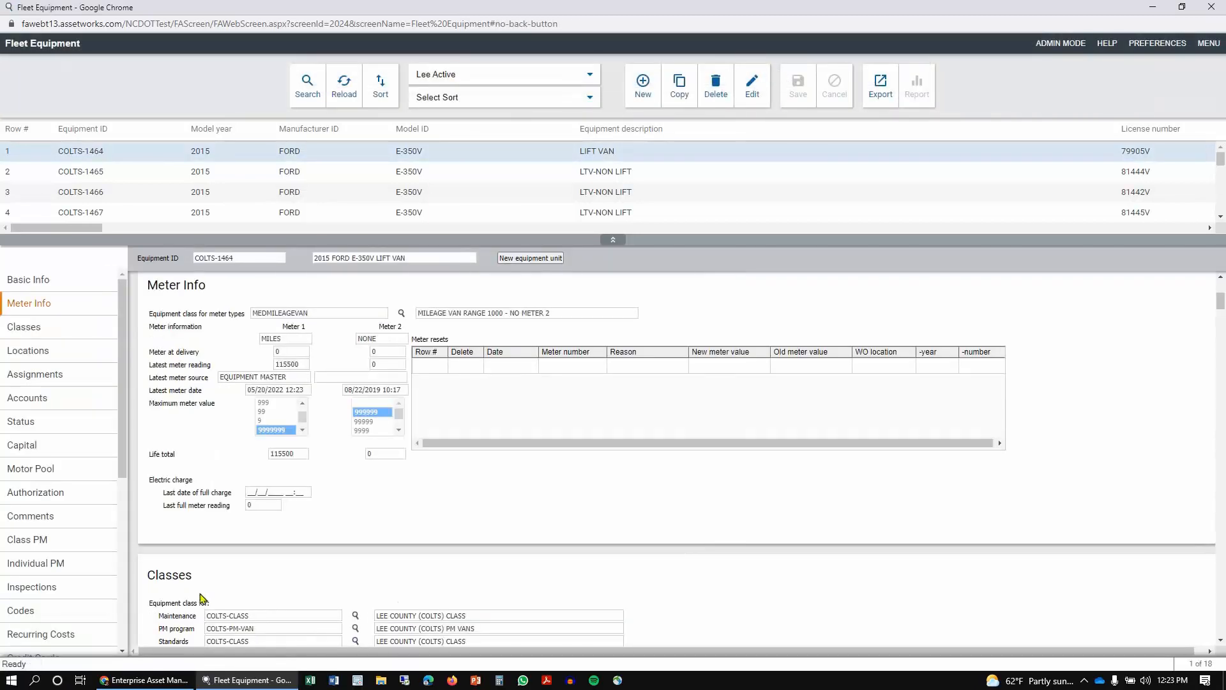
Step: Return to the meter readings portal and reopen Enter Meter Readings to review COLTS-1464's last meter 1 reading
left_click(143, 681)
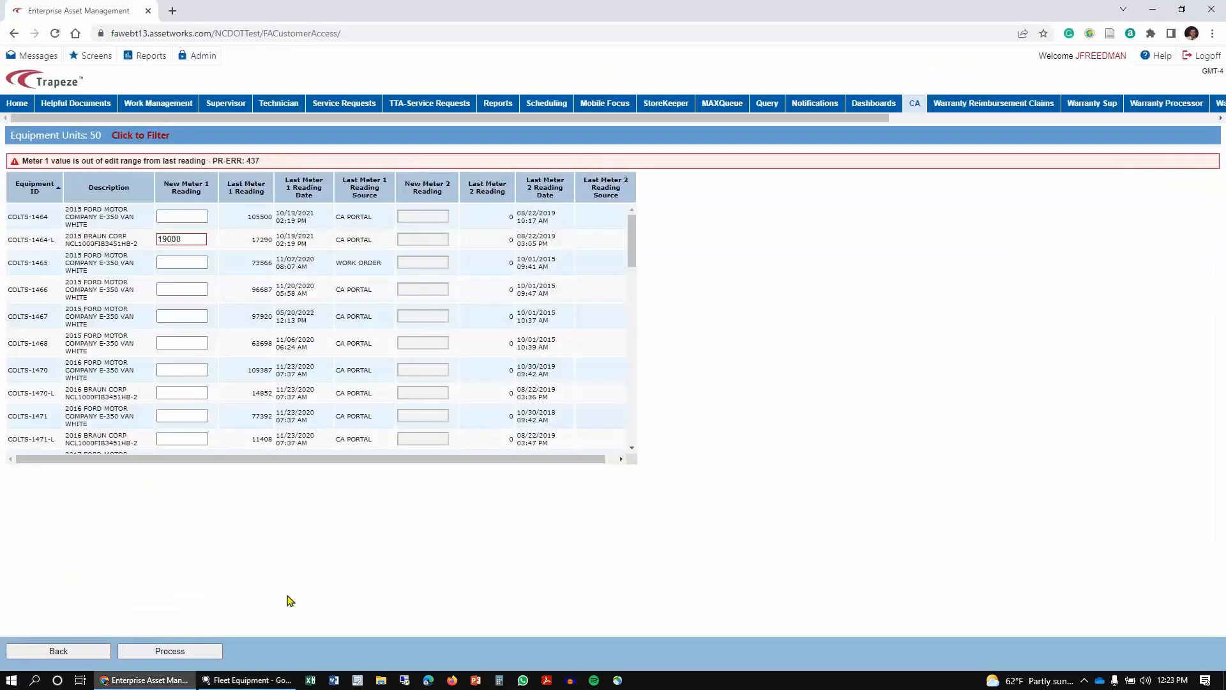
left_click(70, 652)
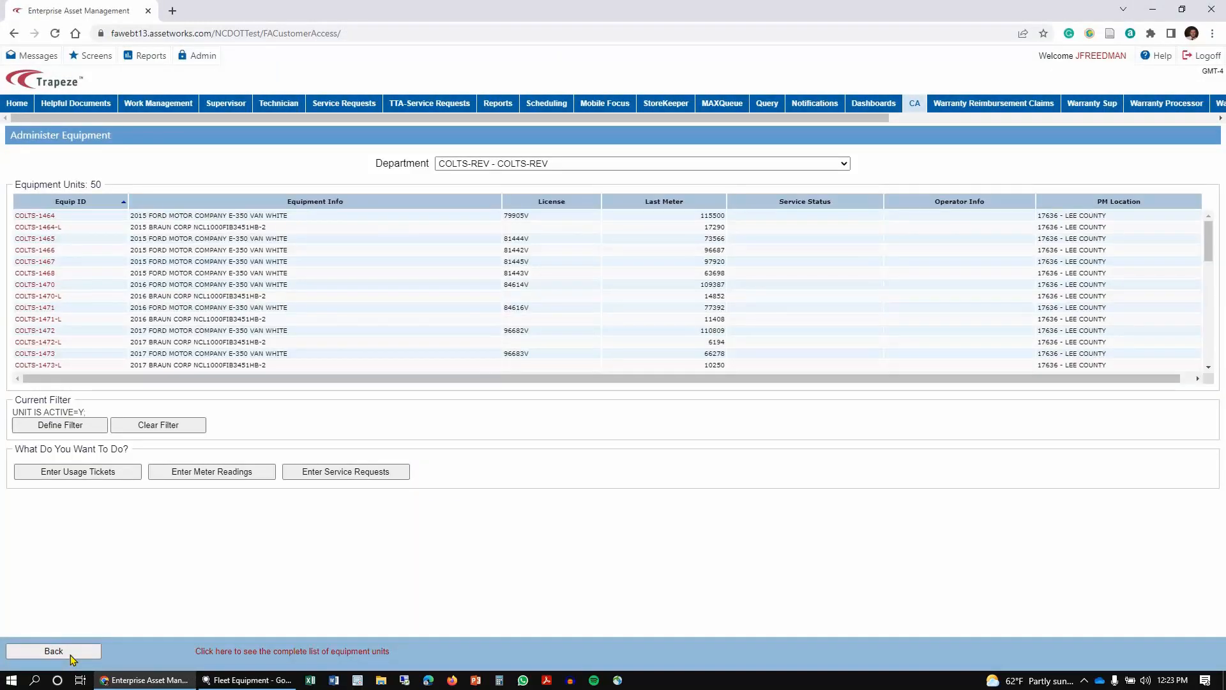
left_click(240, 476)
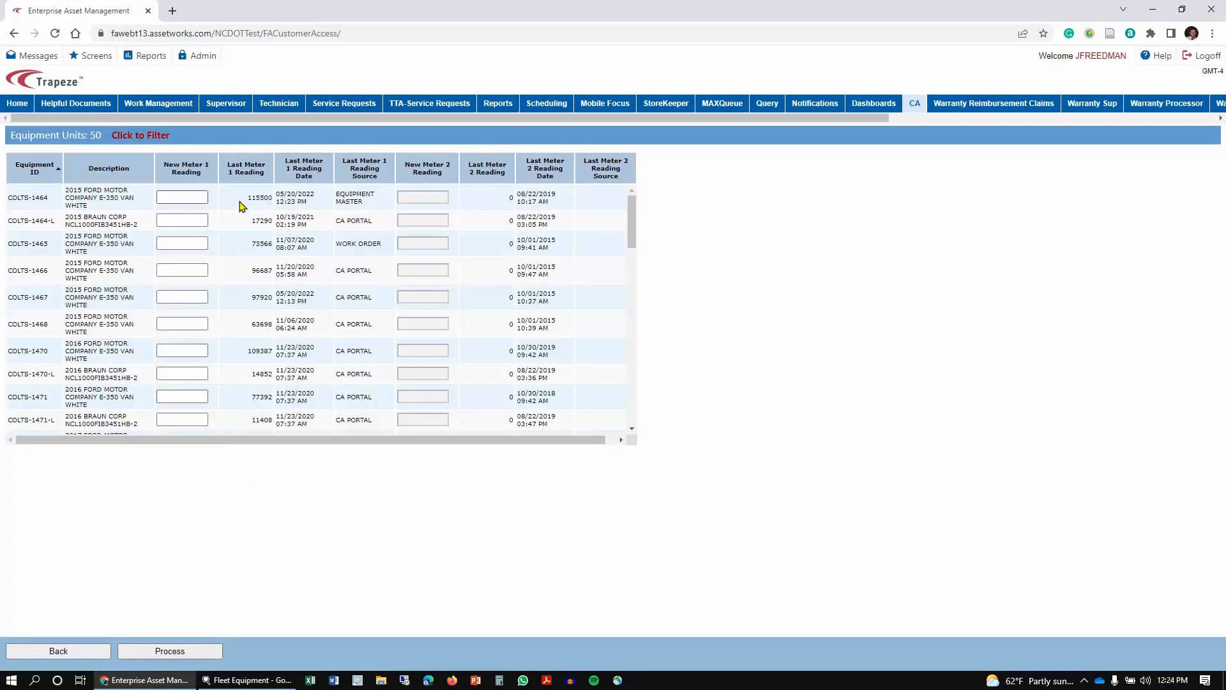
left_click_drag(257, 202, 271, 203)
left_click(207, 299)
left_click(246, 682)
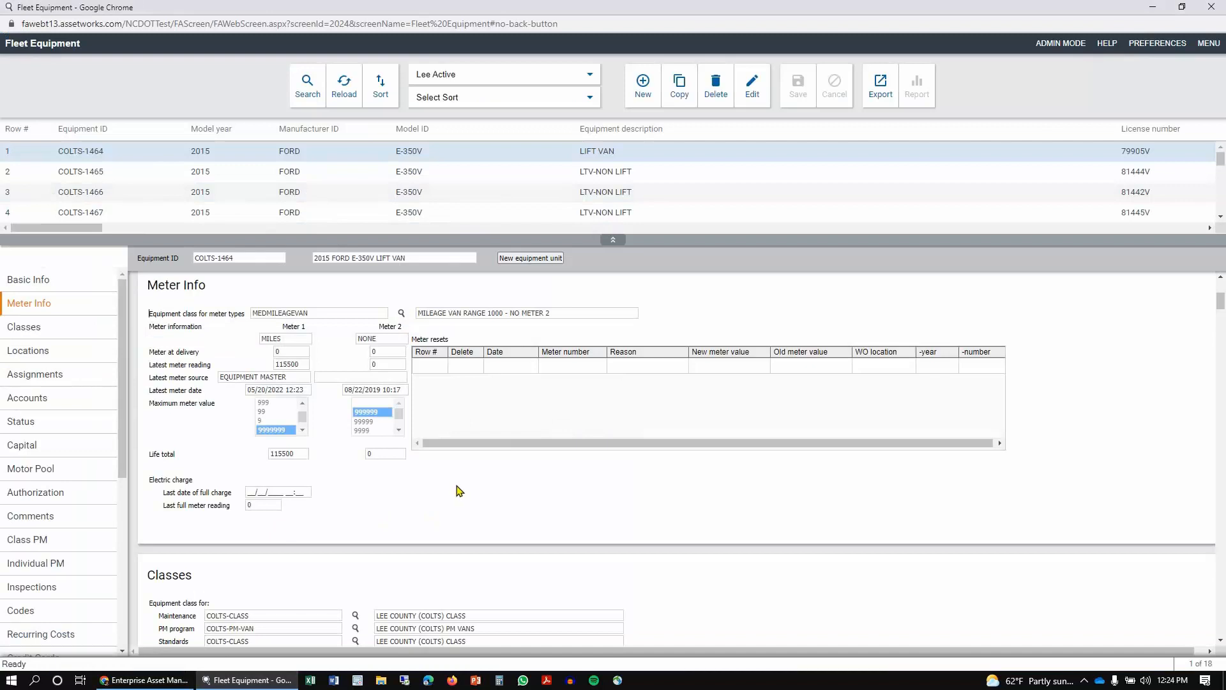
Step: Examine COLTS-1464's meter 1 and meter 2 readings and life totals in Meter Info
left_click(382, 366)
left_click_drag(377, 453, 355, 454)
left_click(554, 477)
left_click_drag(299, 364, 258, 361)
left_click_drag(296, 453, 221, 443)
left_click(576, 479)
left_click(286, 364)
left_click(338, 504)
Step: Switch to the portal and open the Components – Primary Information screen by searching the screen menu for comp
mouse_move(158, 684)
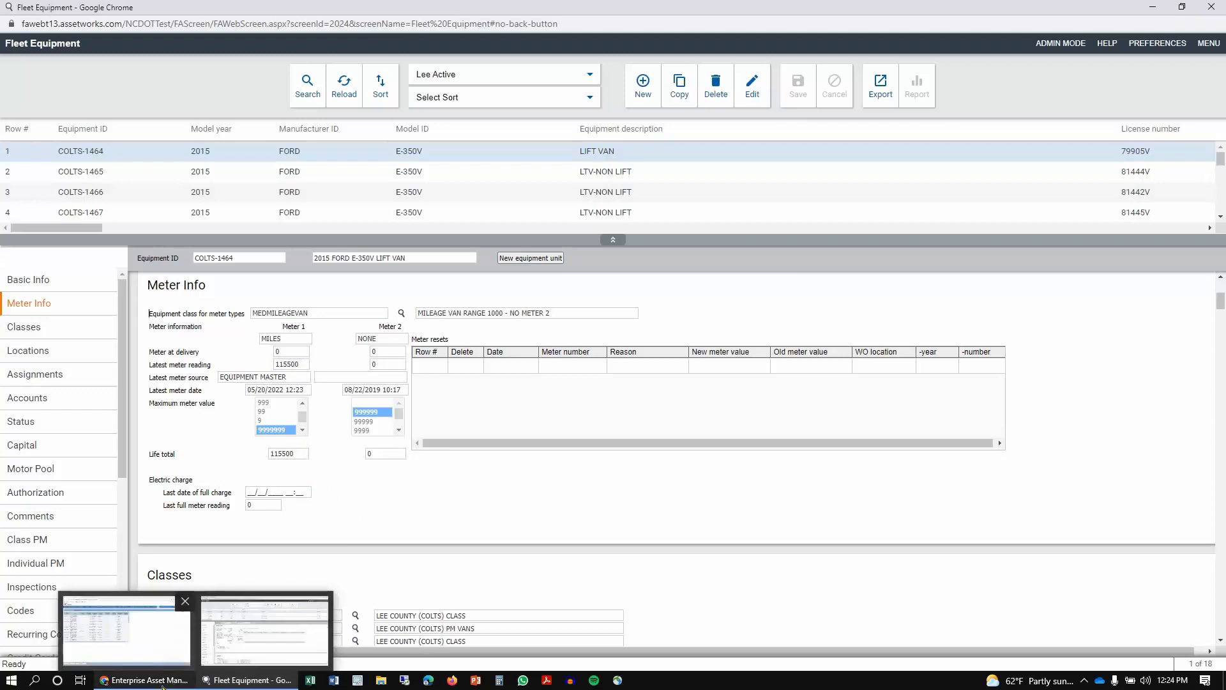
left_click(156, 682)
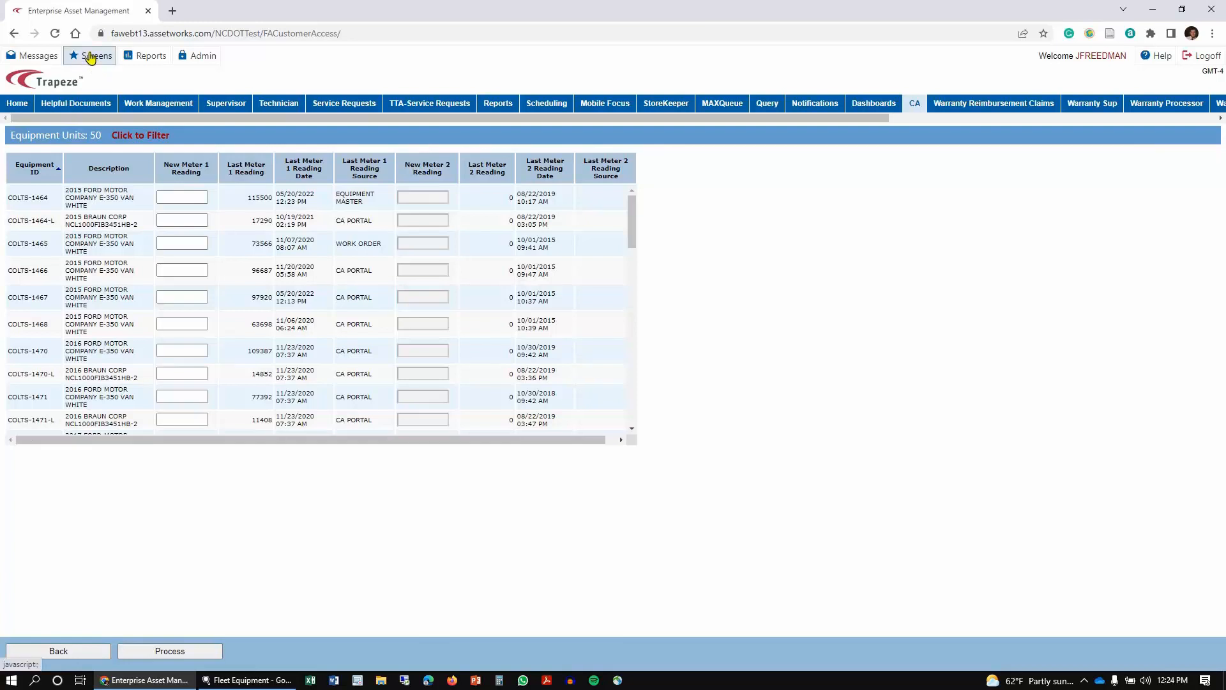
left_click(178, 220)
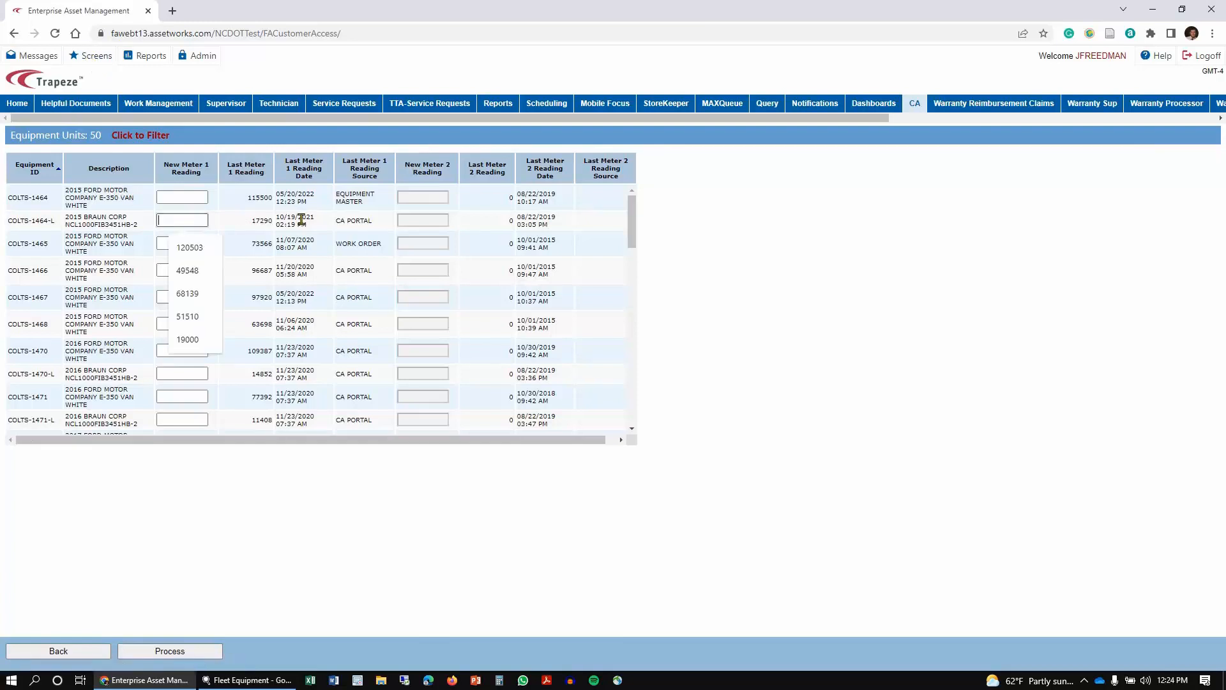
left_click(96, 59)
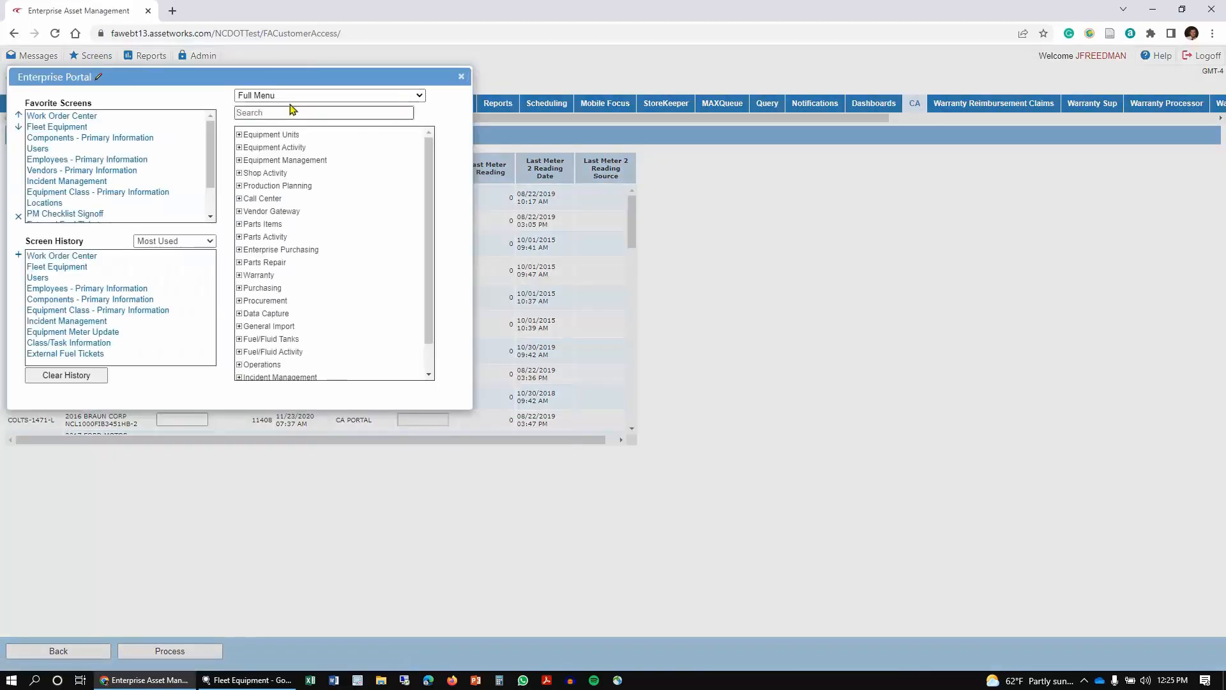
left_click(291, 109)
left_click(132, 136)
left_click(296, 114)
type("comp")
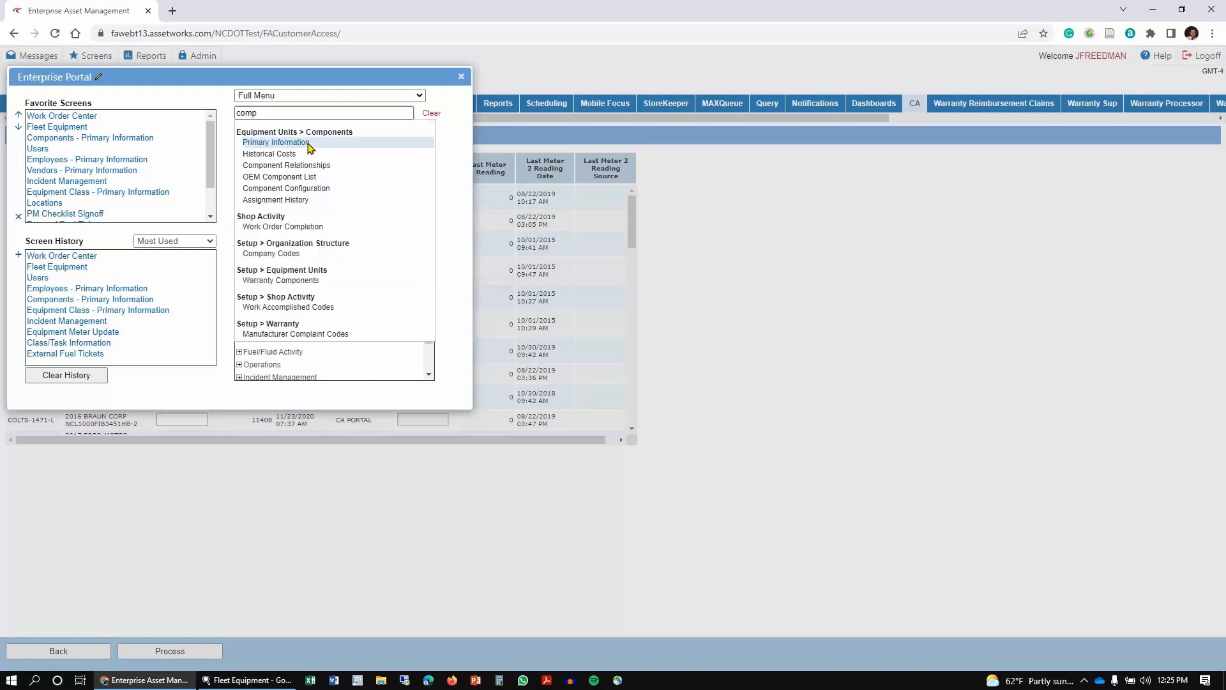
left_click(308, 143)
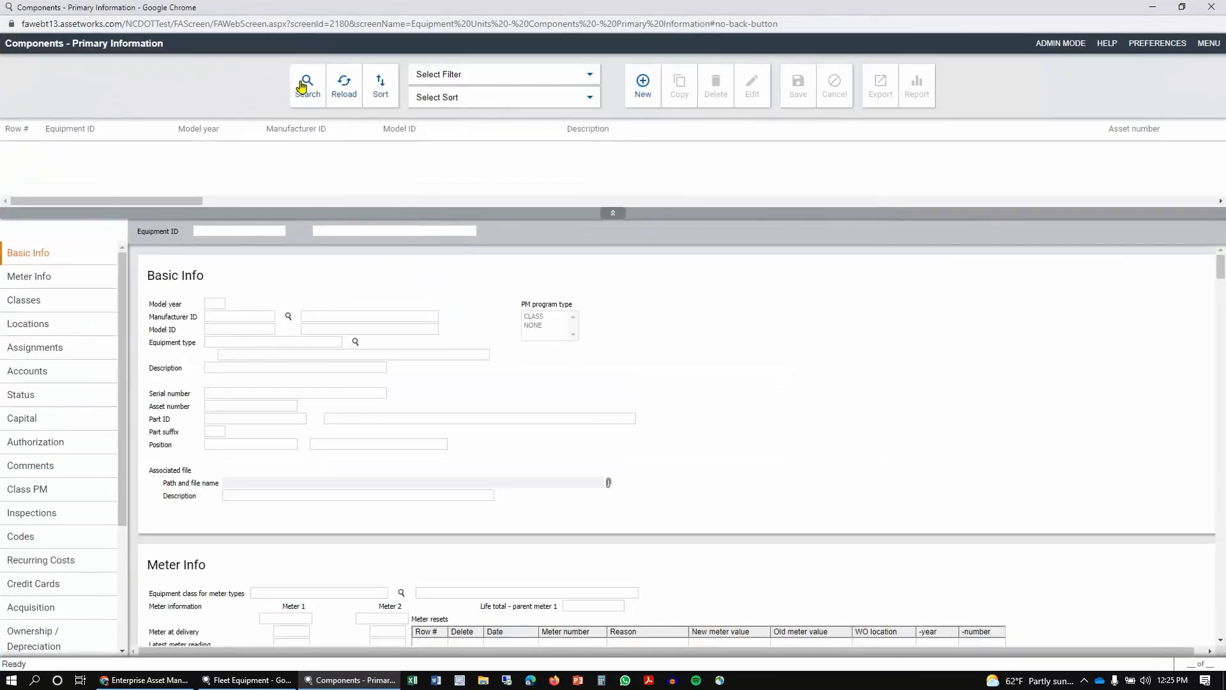
Step: Set a component search filter with Equipment ID colts% and life cycle status code A
left_click(305, 83)
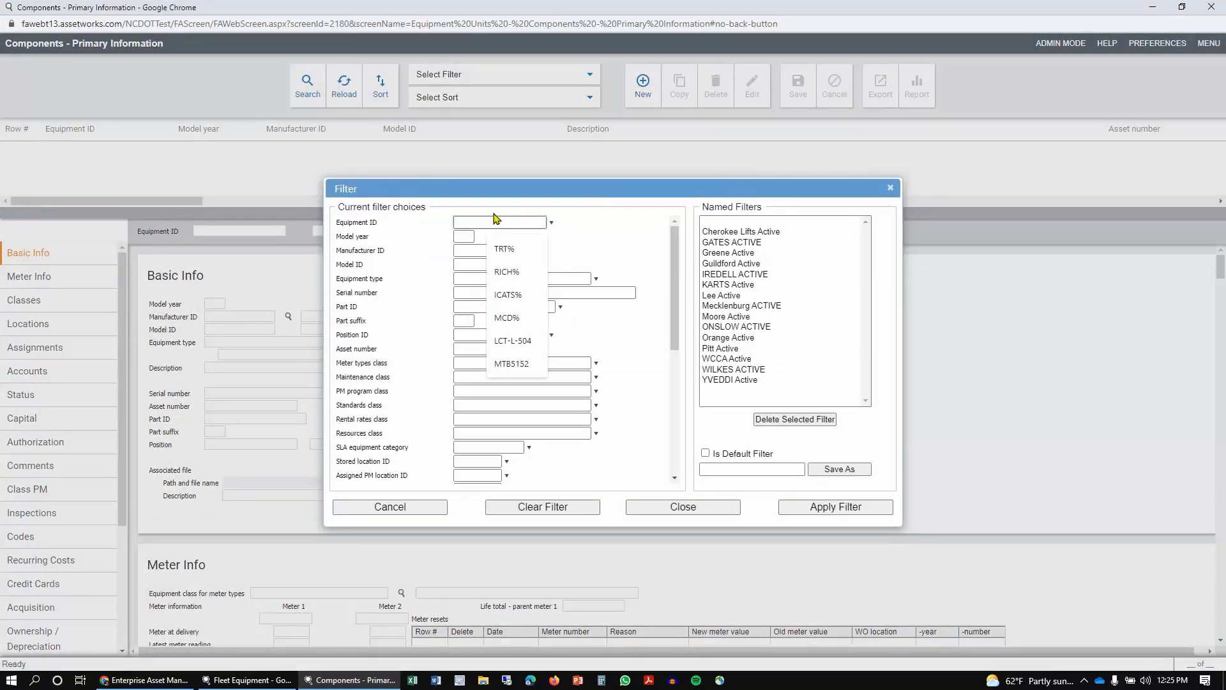
type("colts%")
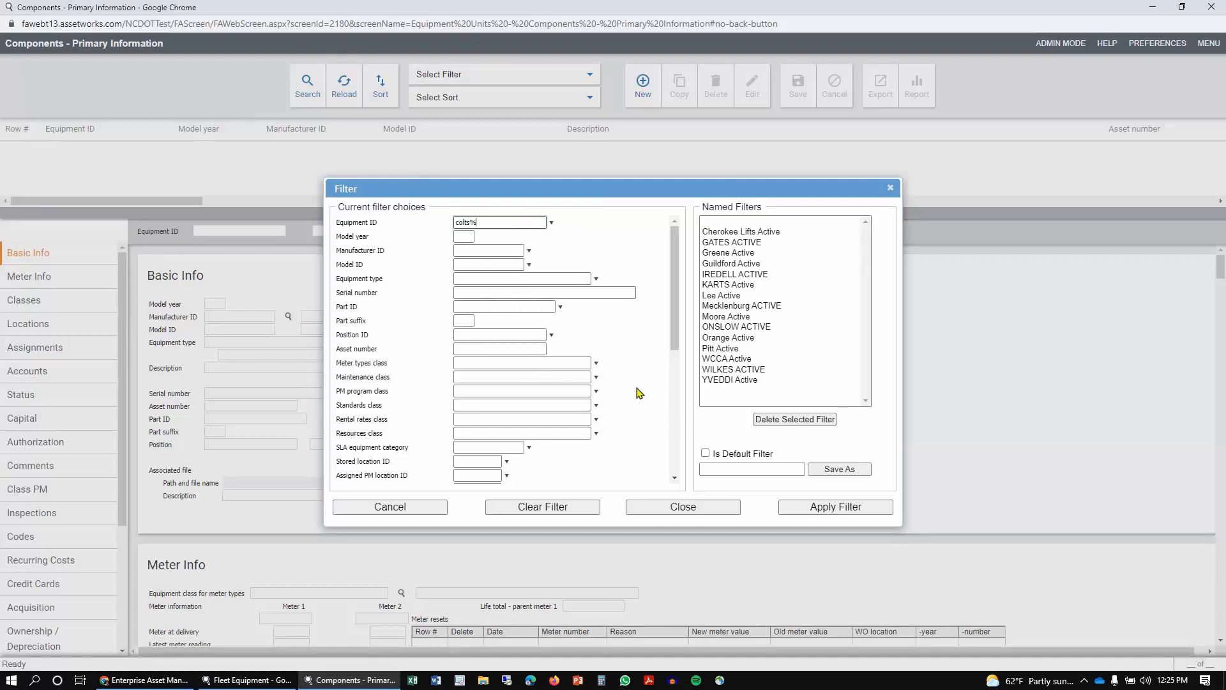
scroll(562, 319, "down", 2)
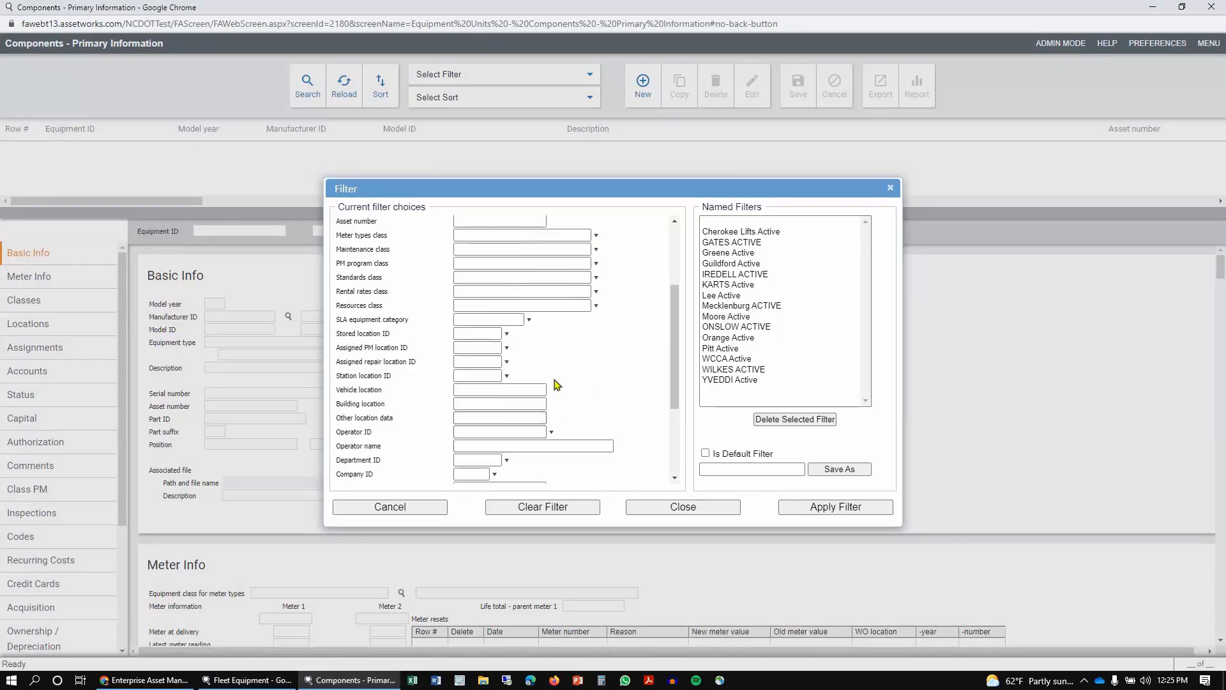
scroll(561, 375, "down", 1)
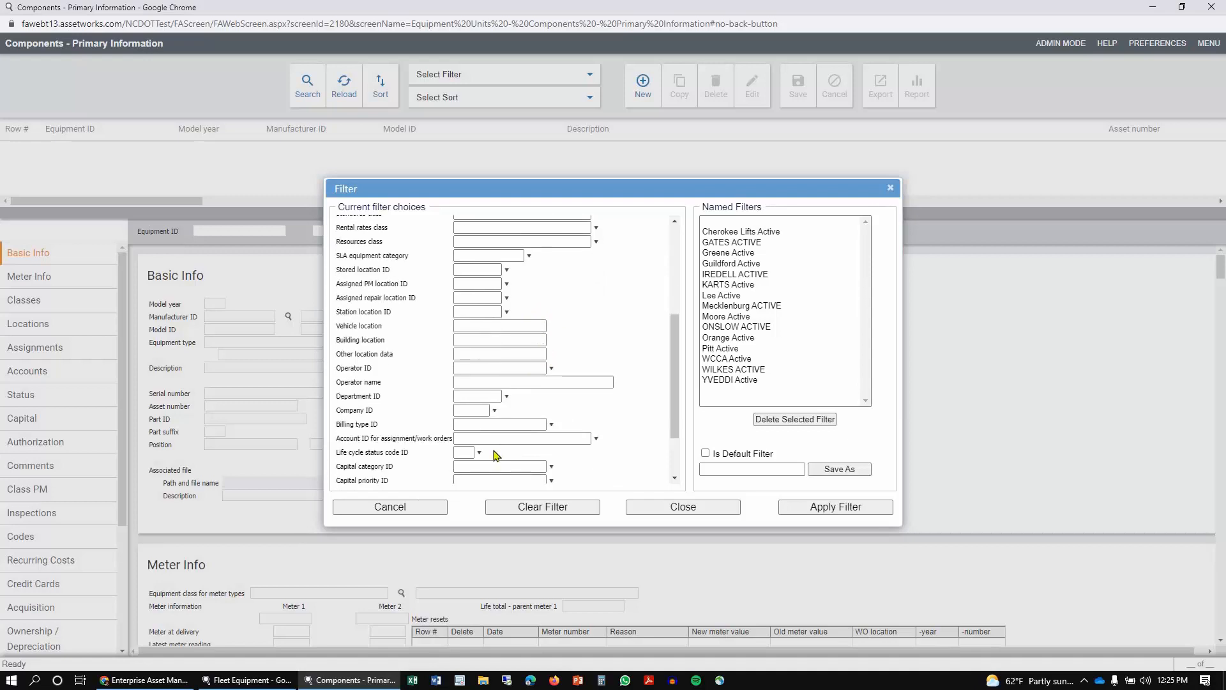
left_click(464, 452)
type("a")
left_click(760, 467)
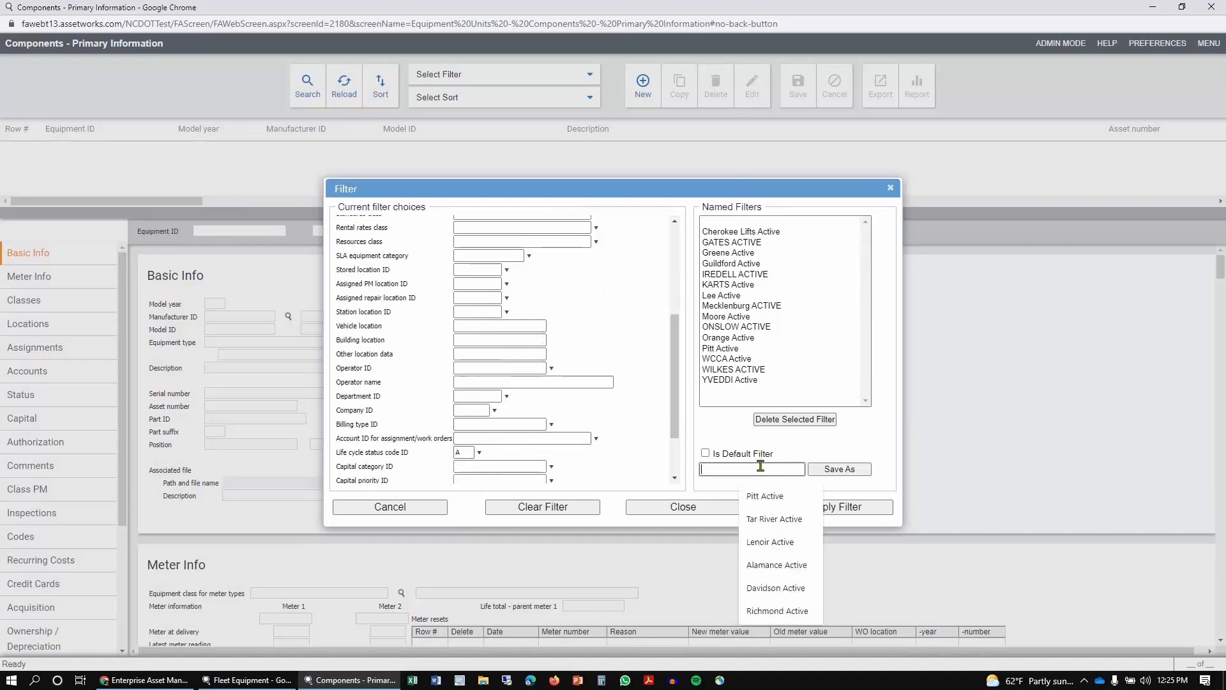
Step: Save the filter as Lee Active and apply it to list the components
type("Lee Active")
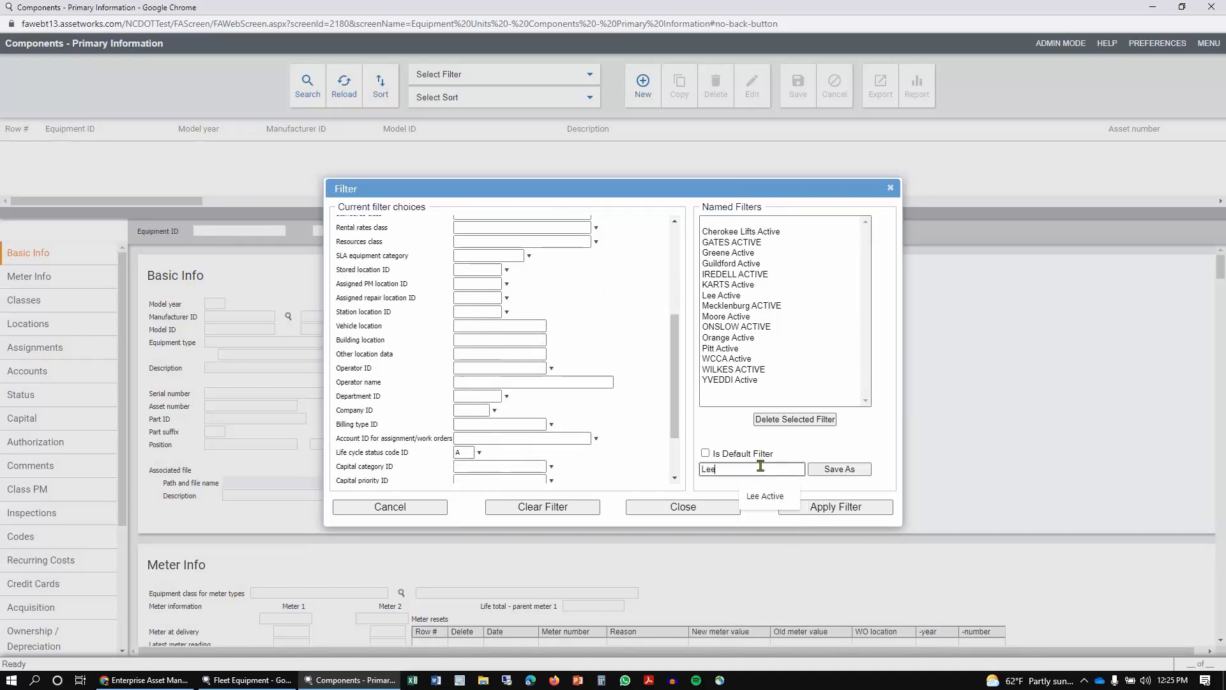
left_click(839, 471)
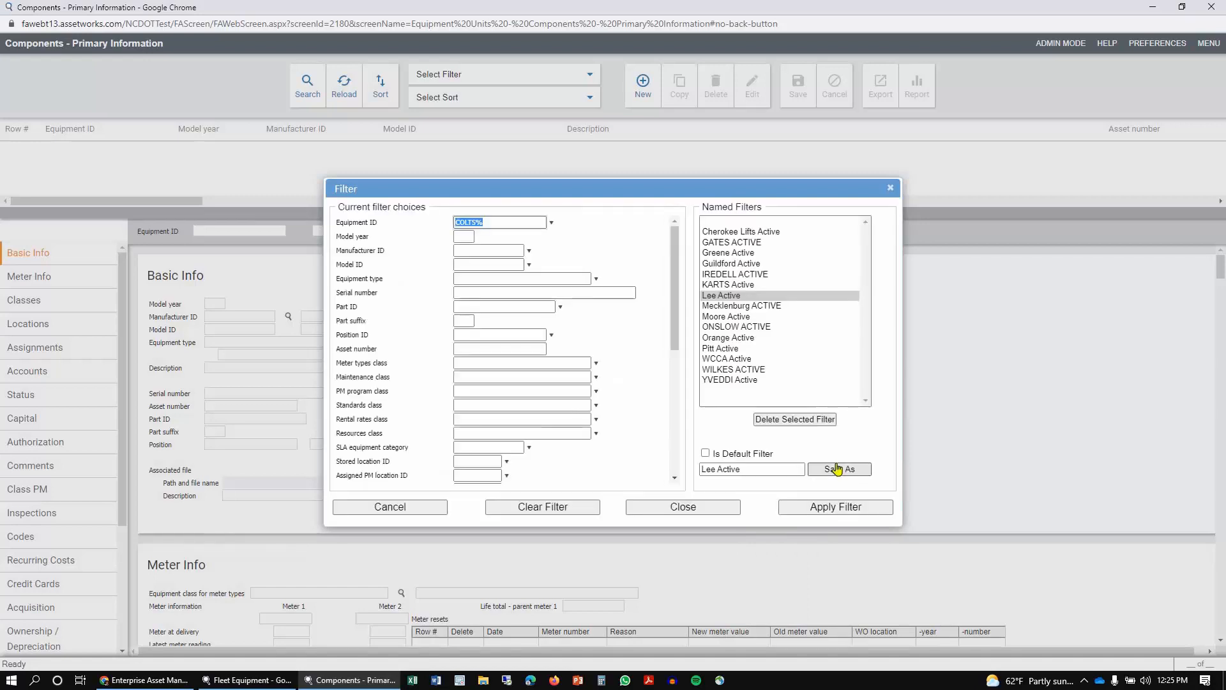
left_click(841, 508)
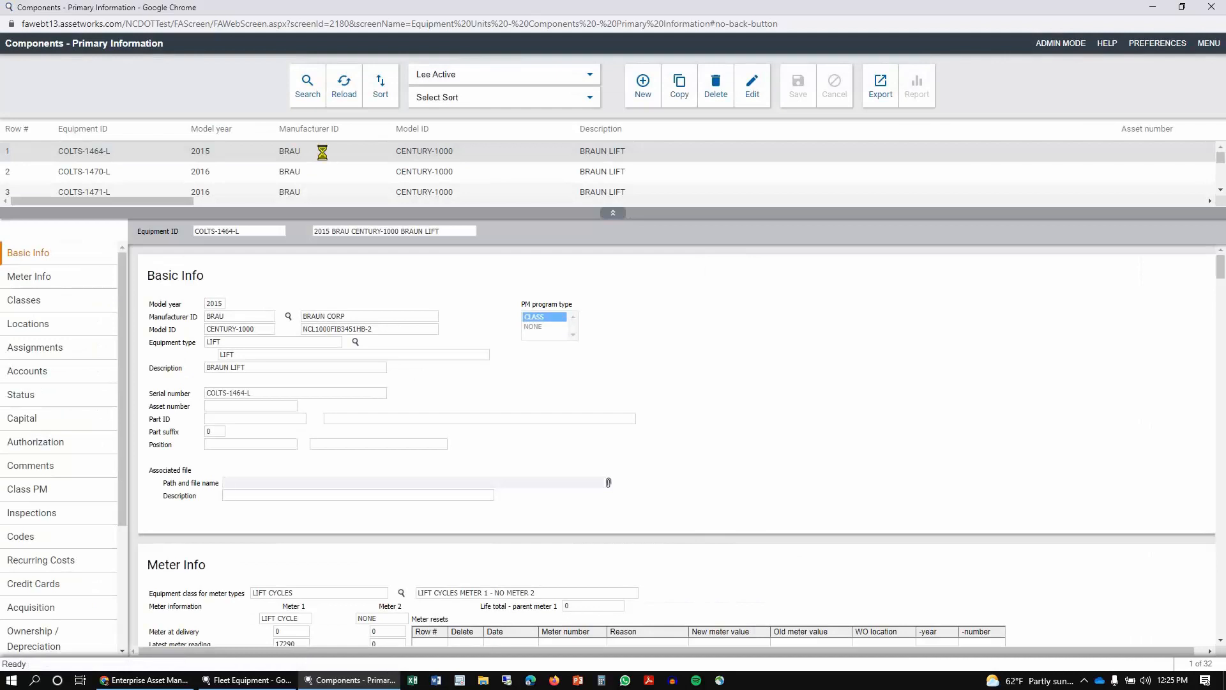
Step: Open COLTS-1464-L's Meter Info for editing and select its latest meter 1 reading
left_click(324, 157)
left_click(761, 83)
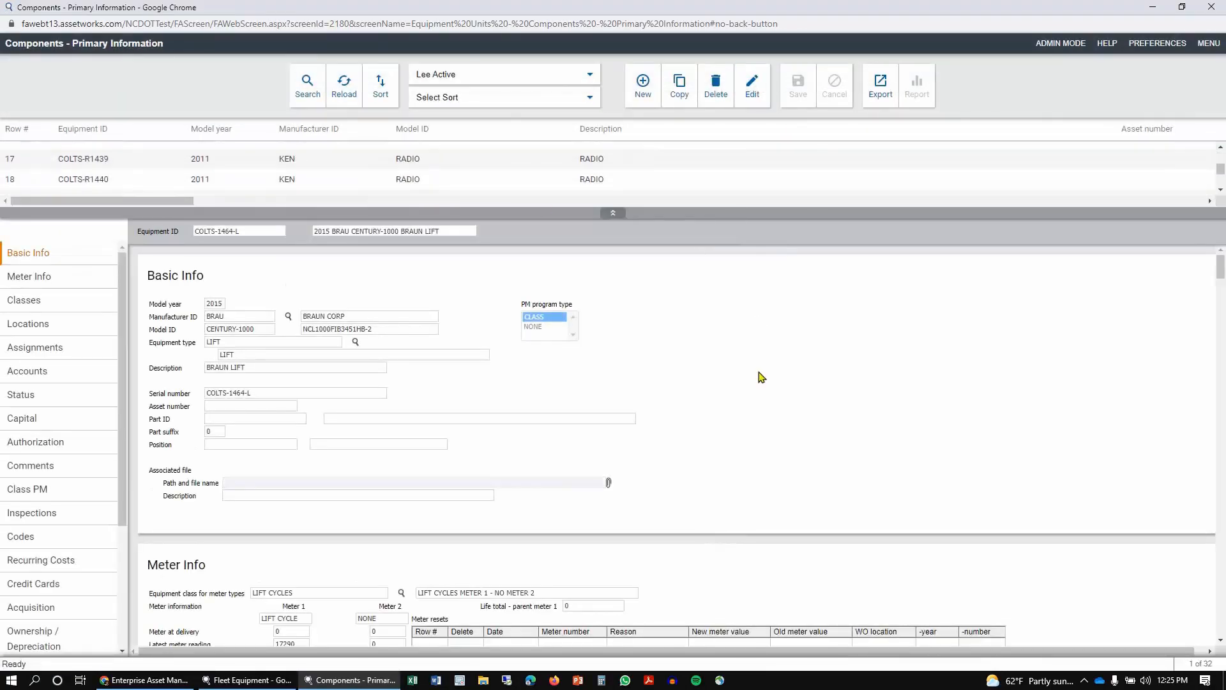
scroll(762, 377, "down", 4)
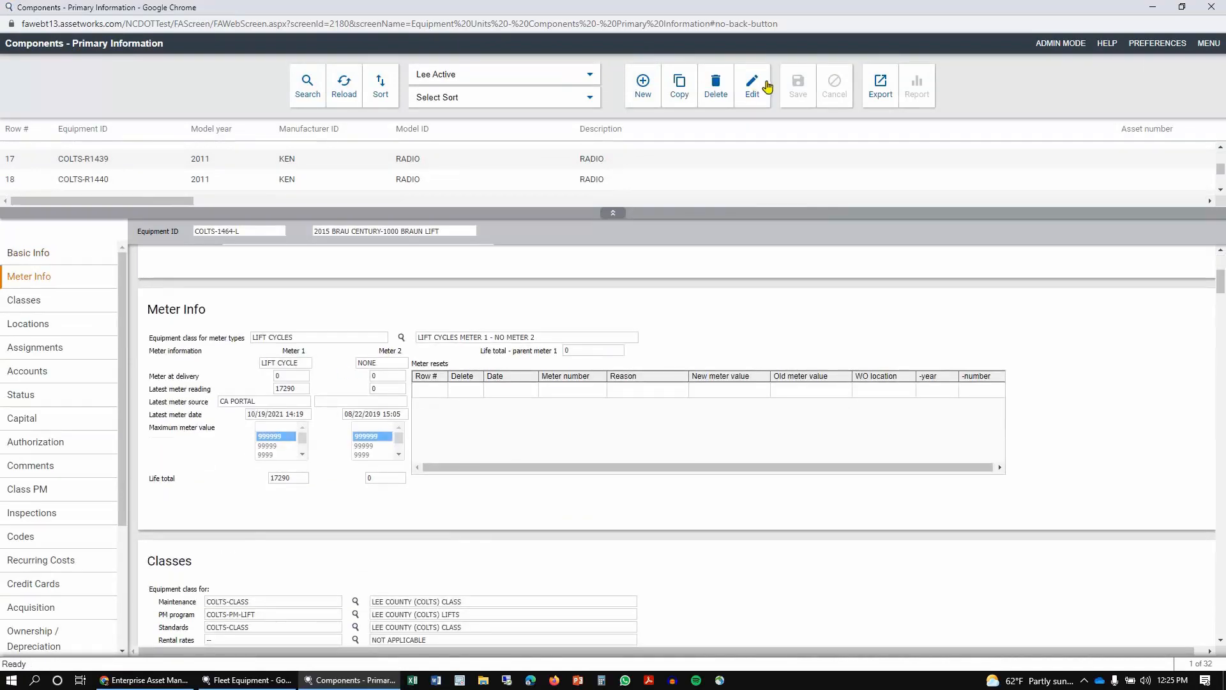
left_click(758, 88)
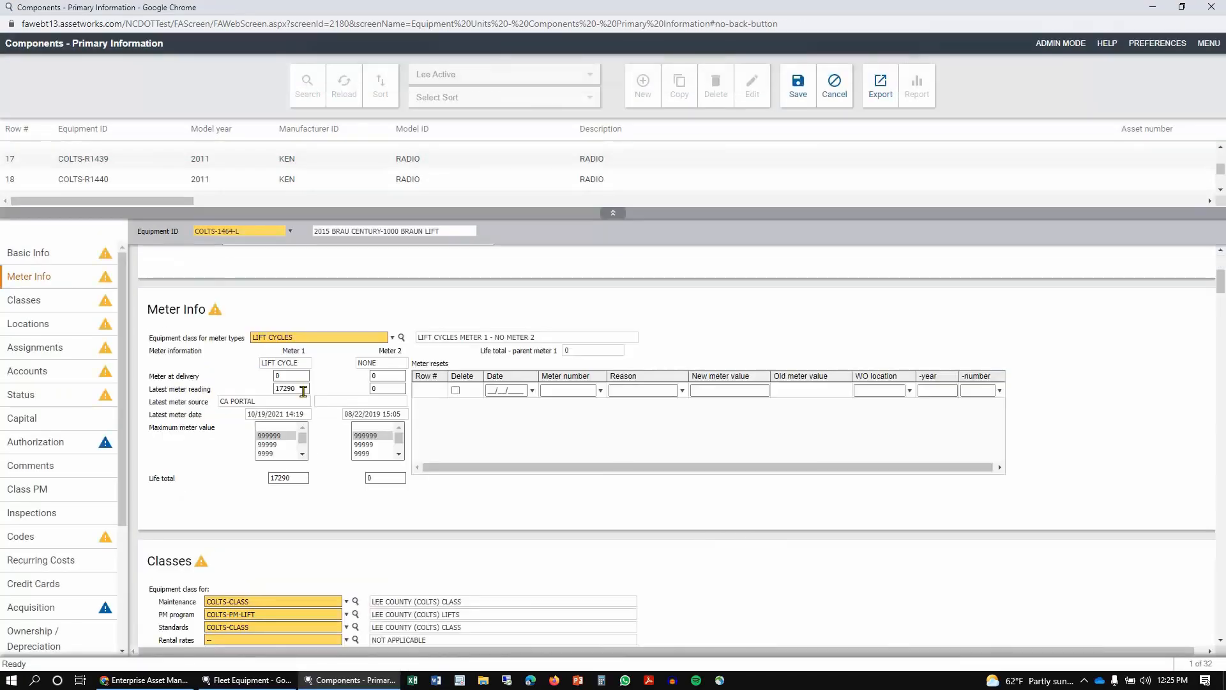
left_click_drag(302, 389, 234, 383)
key("Tab")
left_click(651, 525)
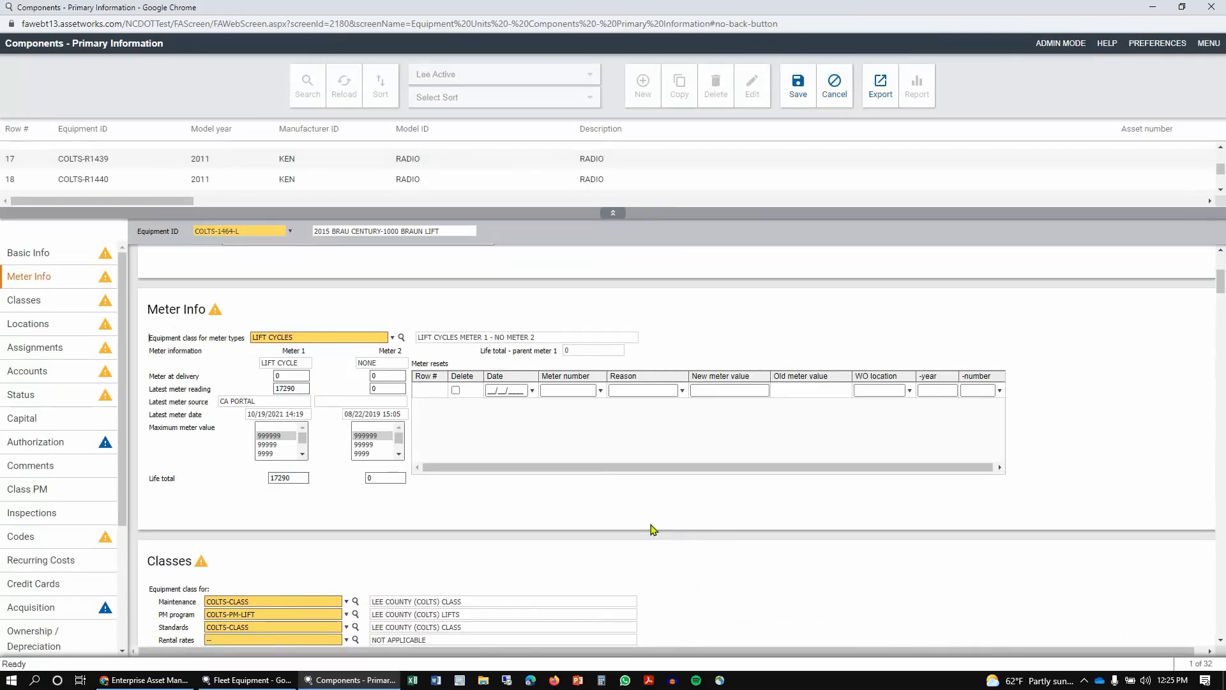